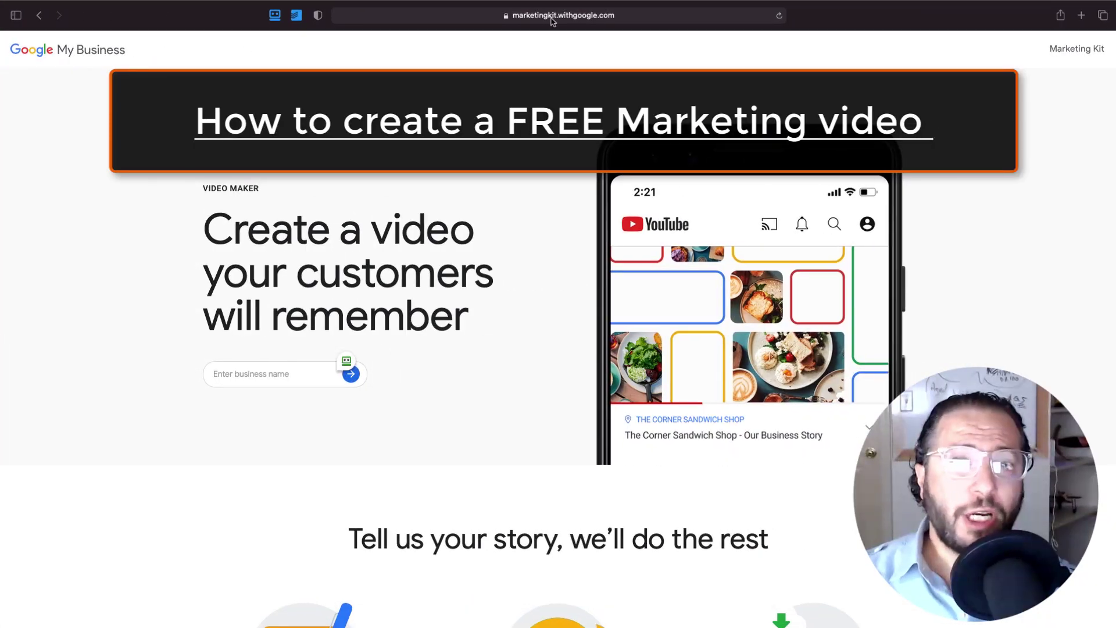
Check the page's full web address, then dismiss the favorites list
click(551, 17)
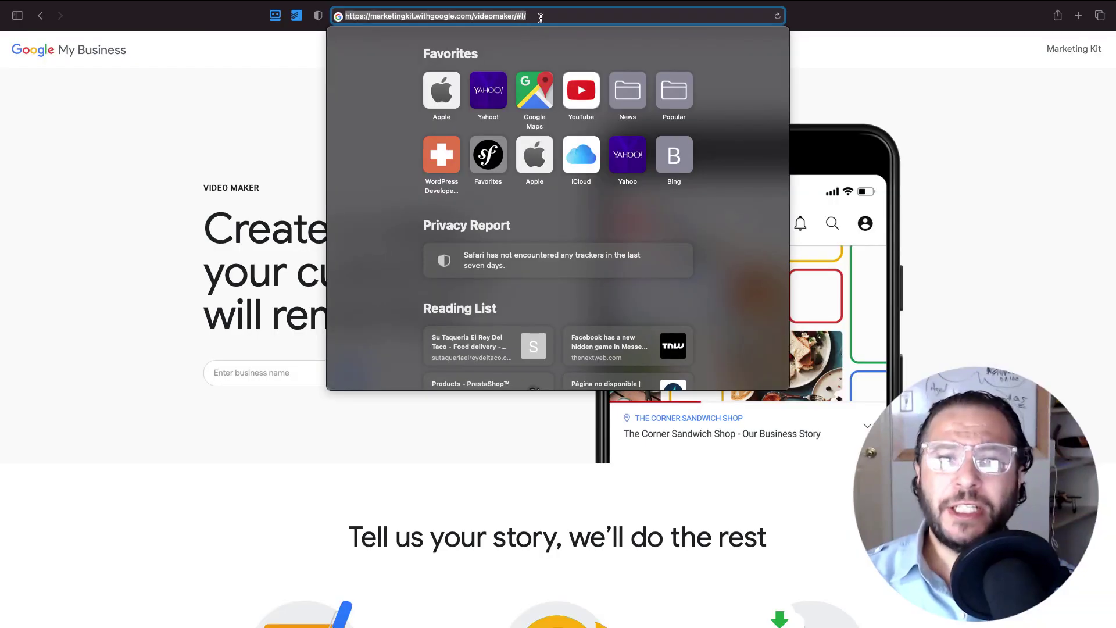
click(844, 46)
click(911, 69)
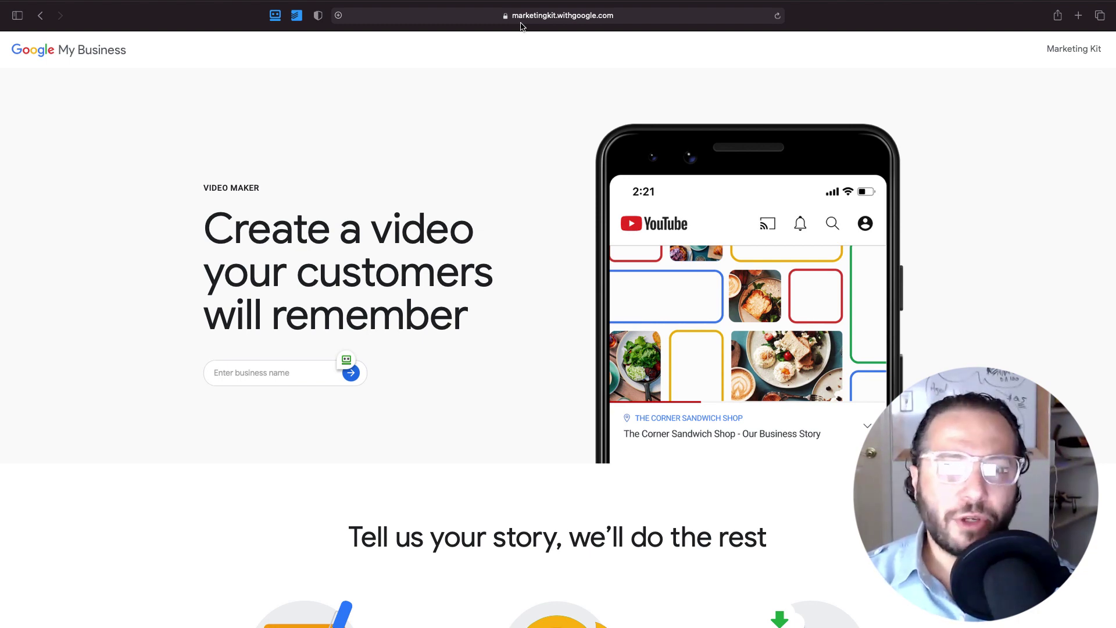
Search 'rizk ad worth', select the Rizk Ad listing and agree to the terms
click(274, 363)
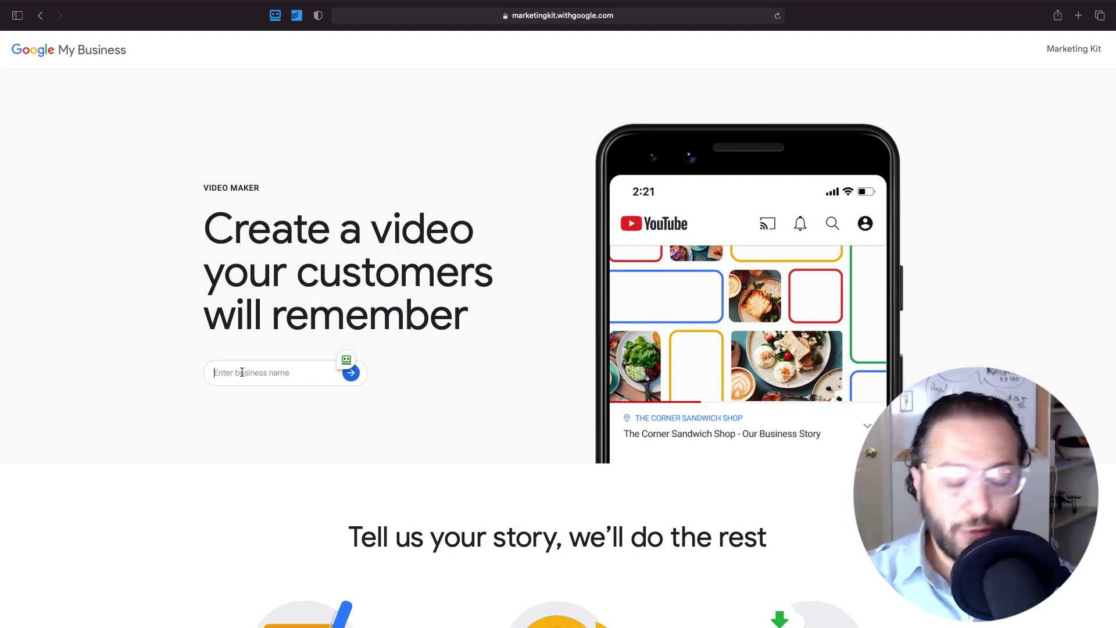
text(rizk ad)
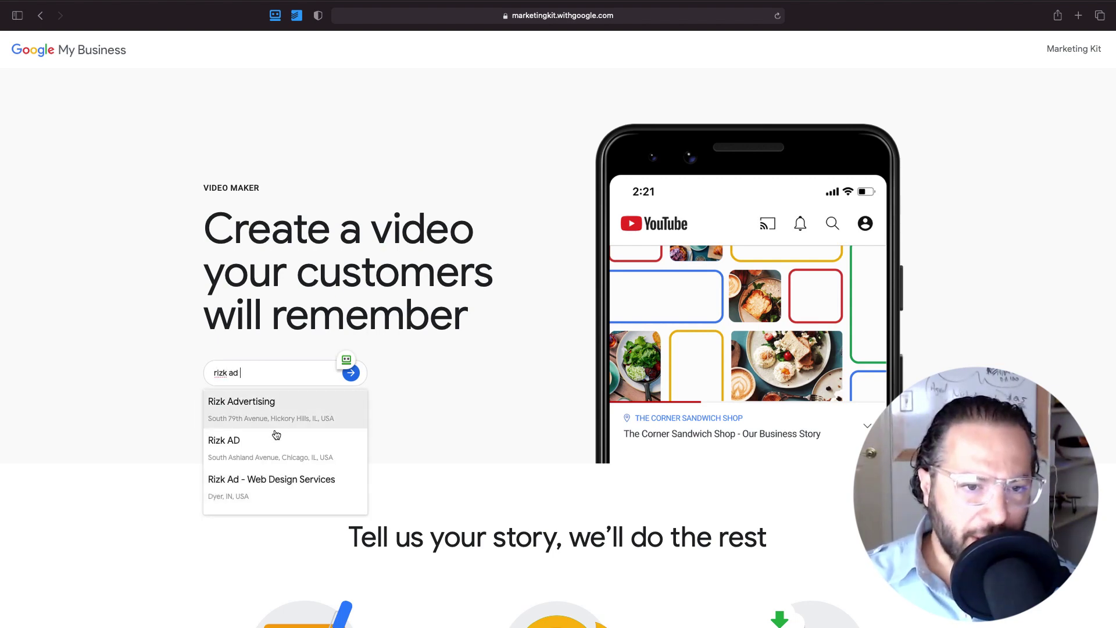
text( wor)
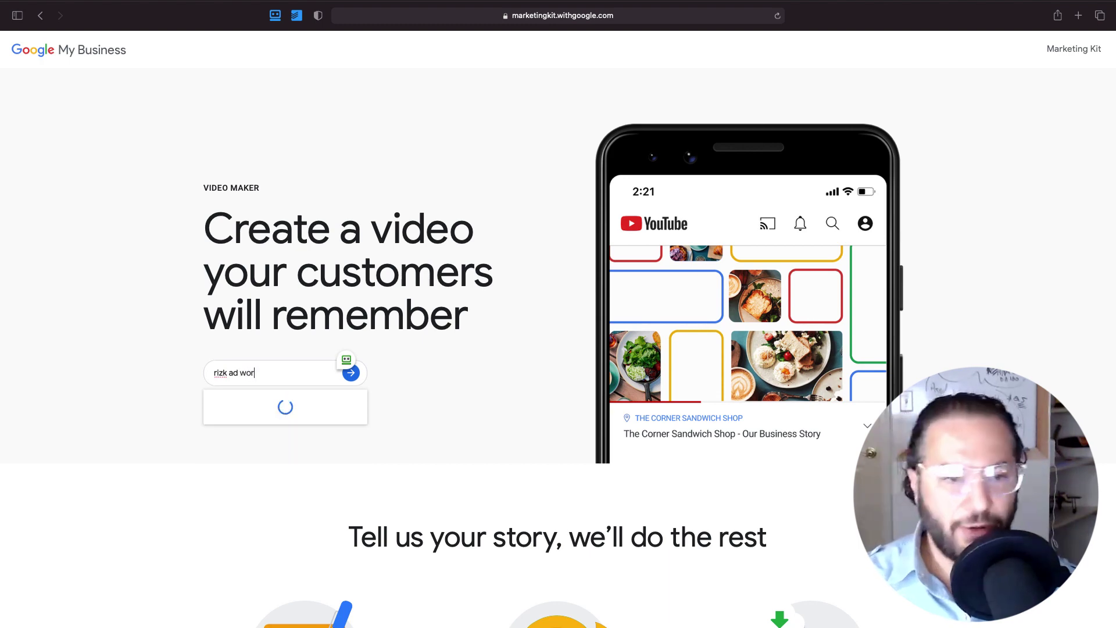
text(th)
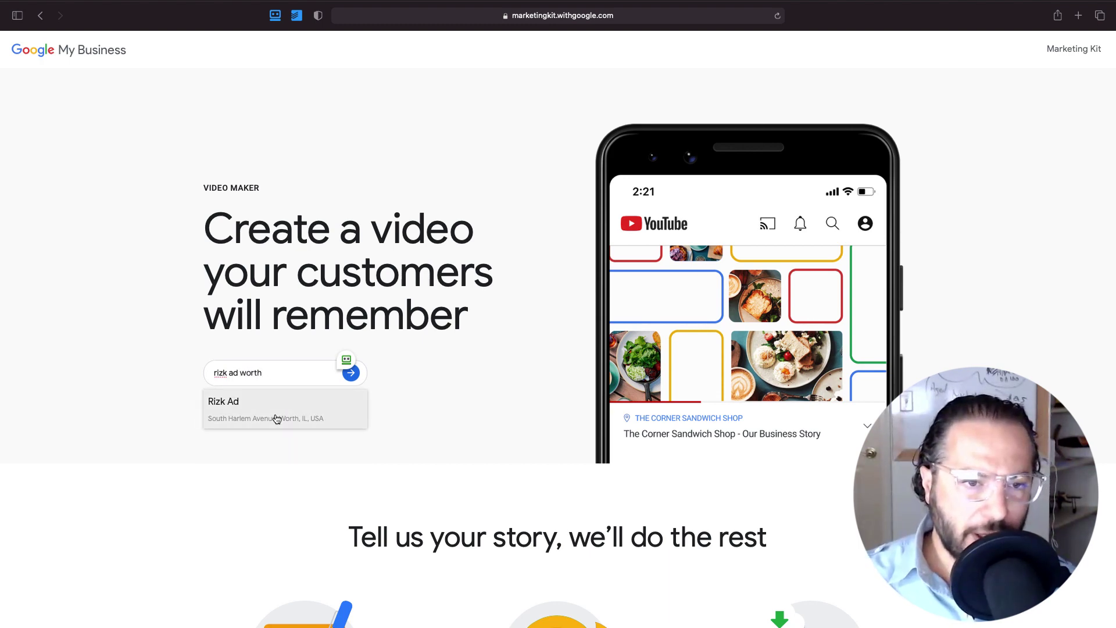
click(277, 419)
click(481, 353)
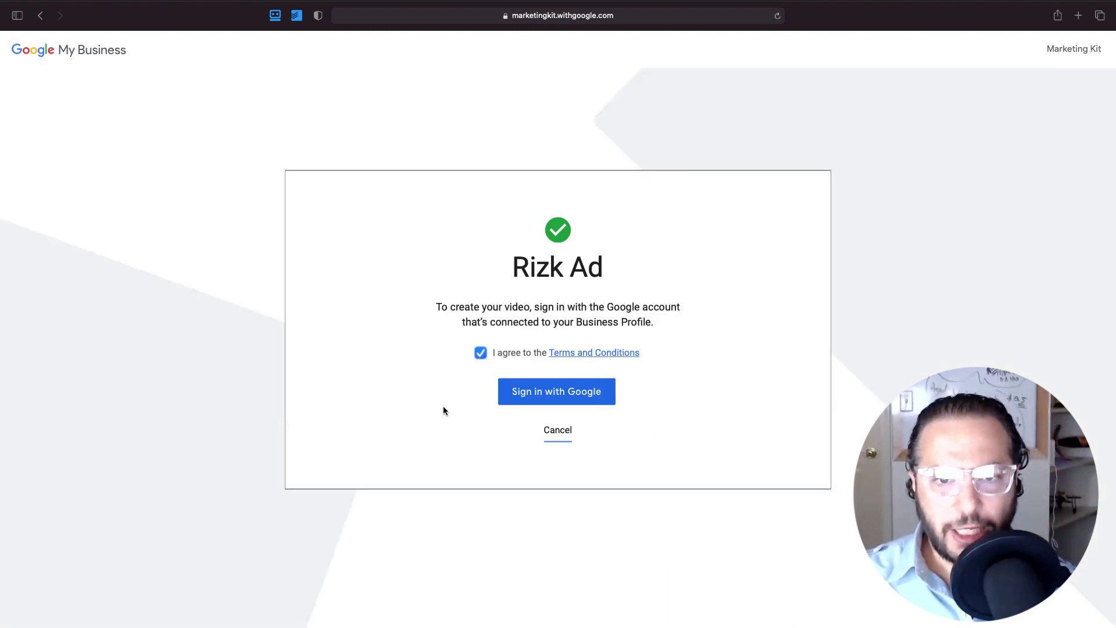
Sign in with Google using the saved password and the owner's account
click(526, 391)
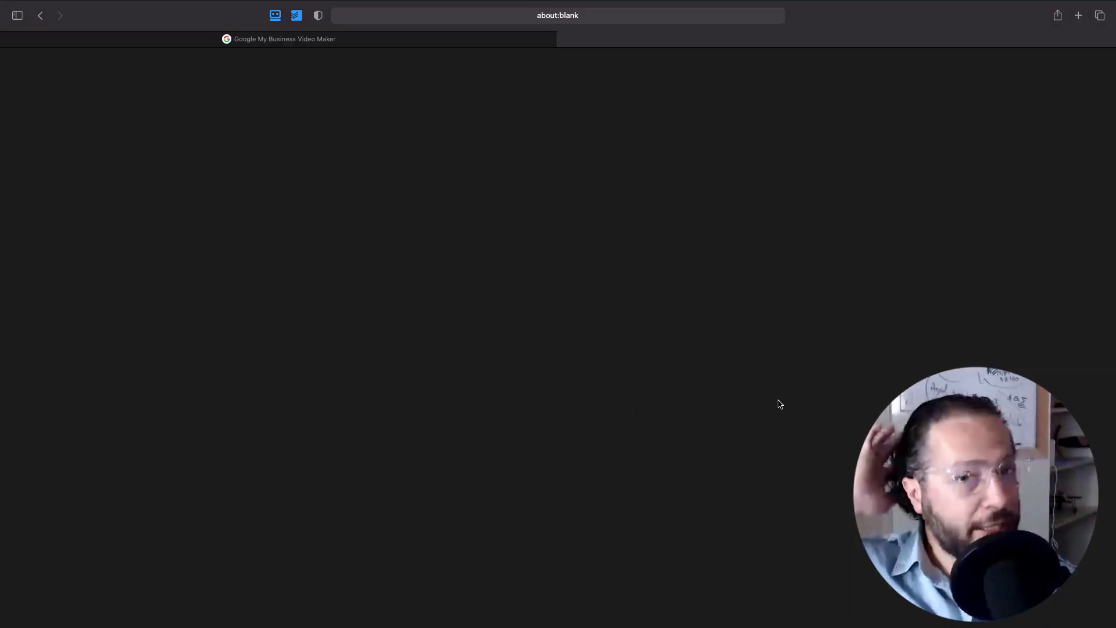
click(505, 316)
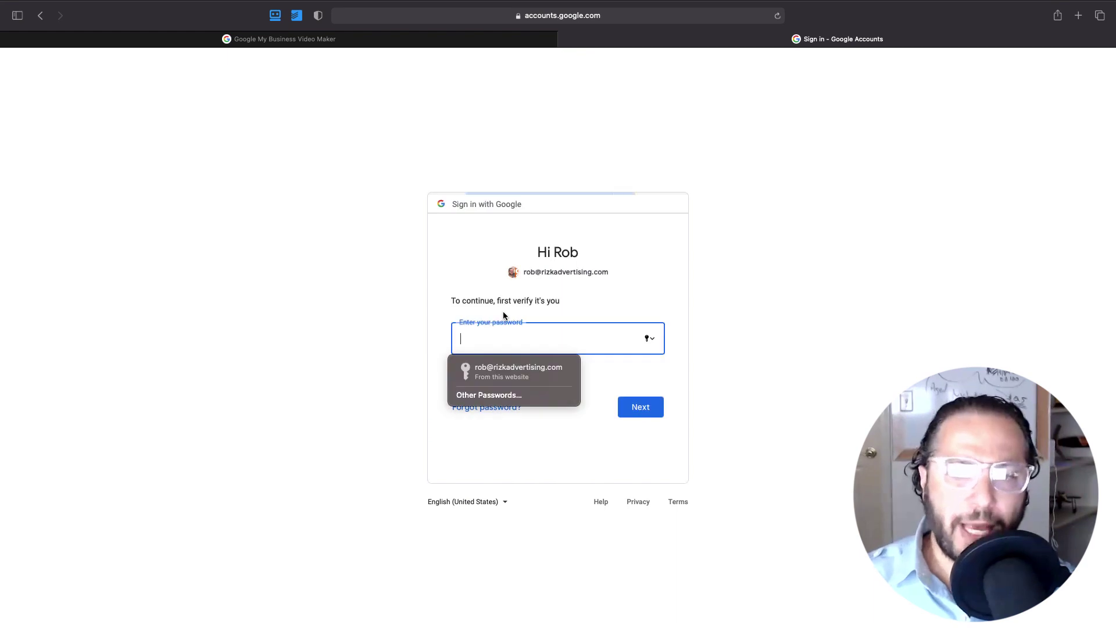
key(Down)
key(Return)
key(Return)
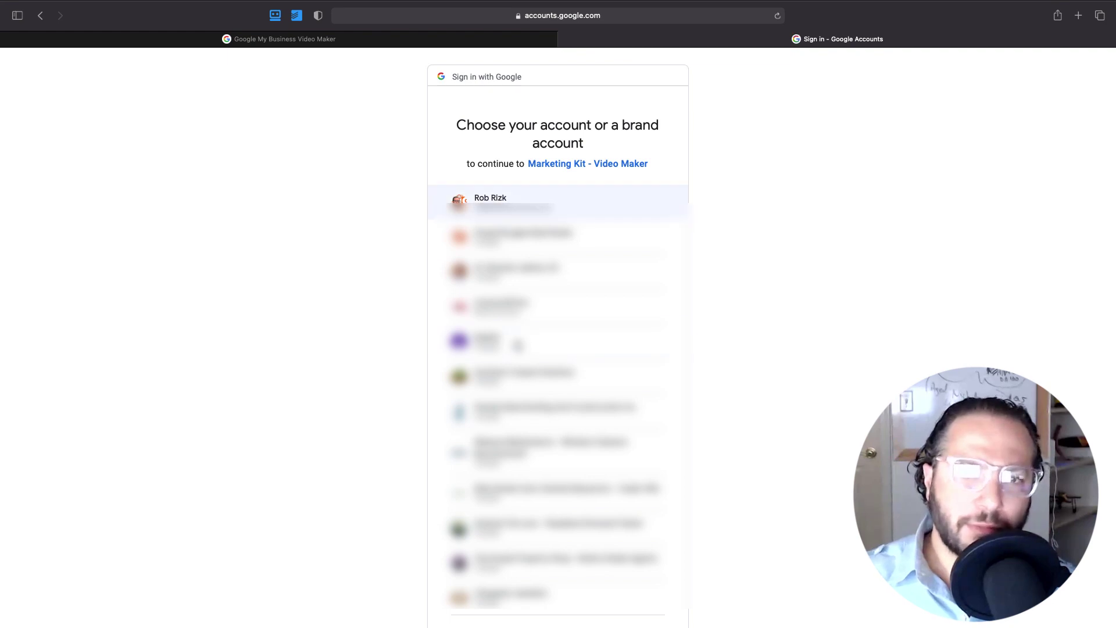
click(534, 200)
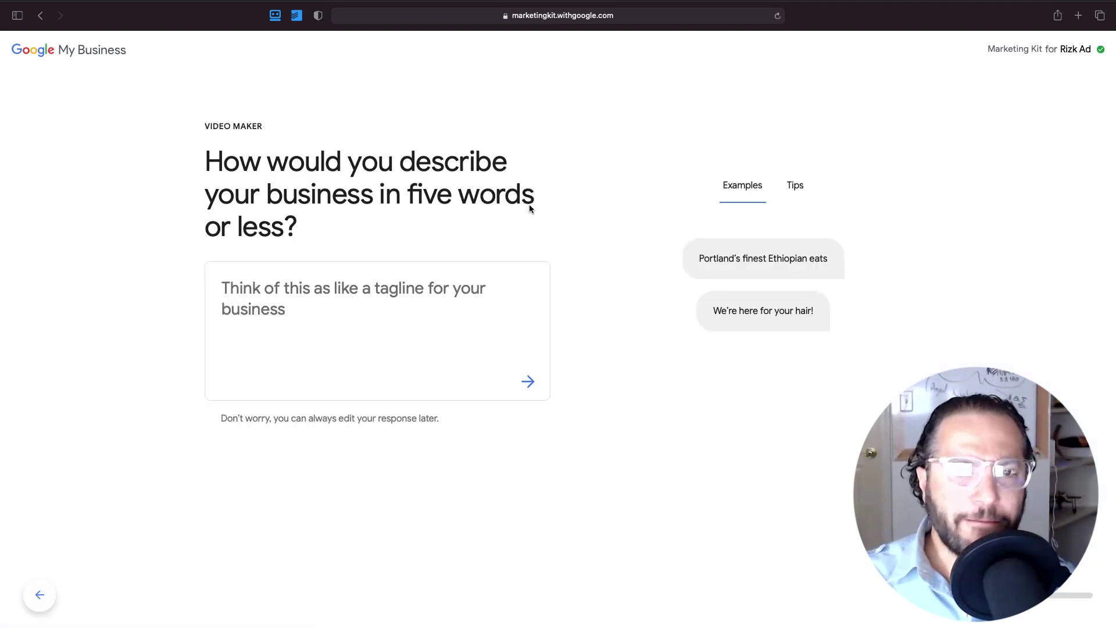
Write the tagline 'We are Chicago leading SEO company.' with Chicago capitalized
click(350, 327)
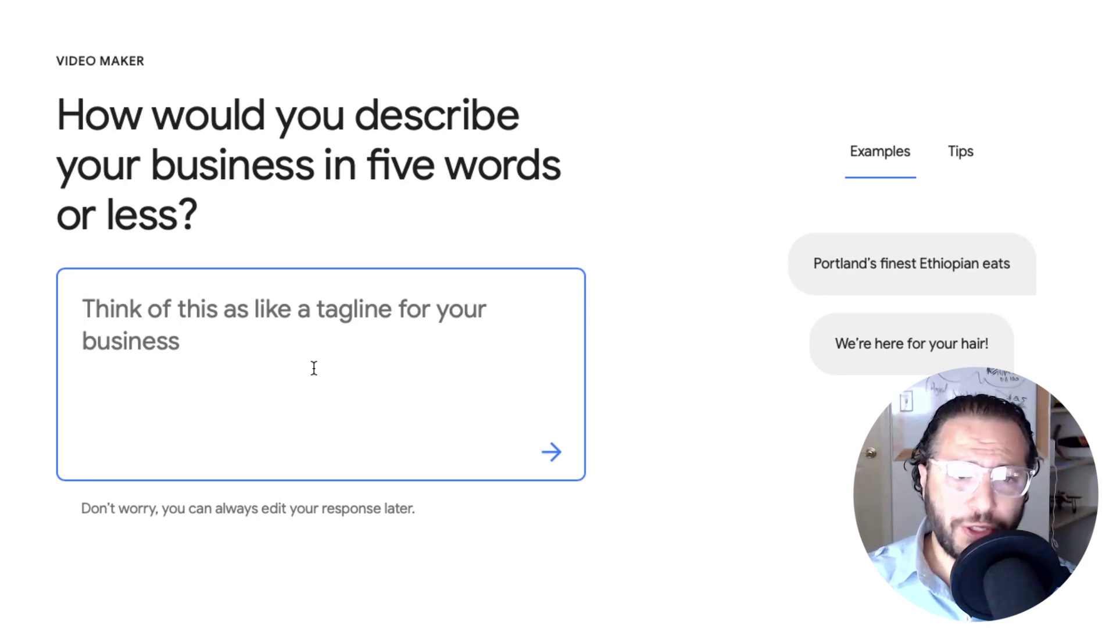
text(We are chica)
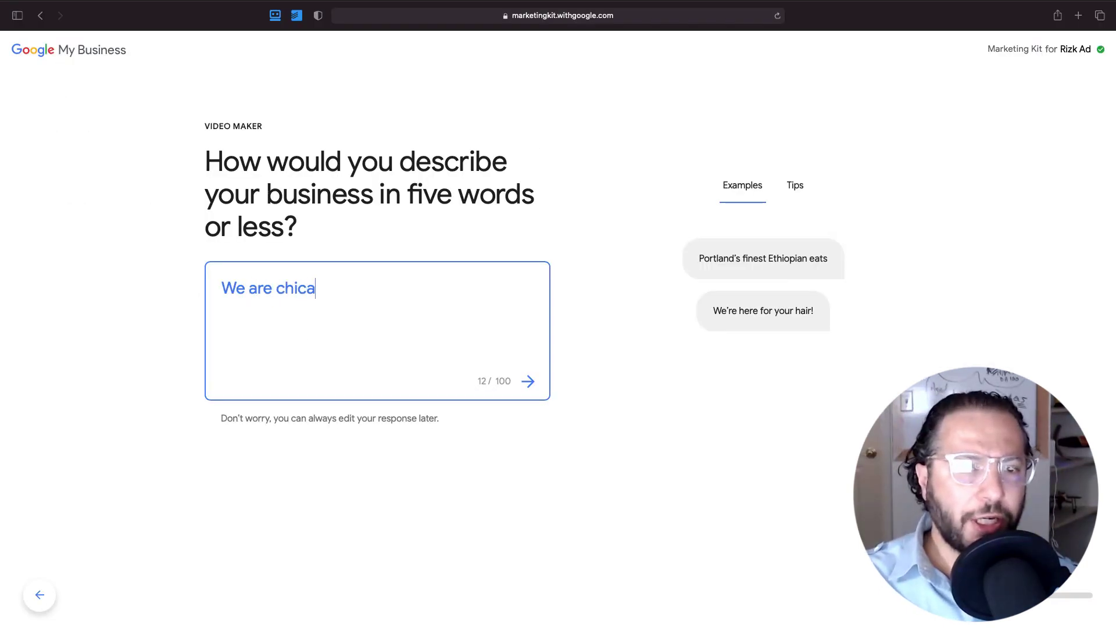
text(go leading compan)
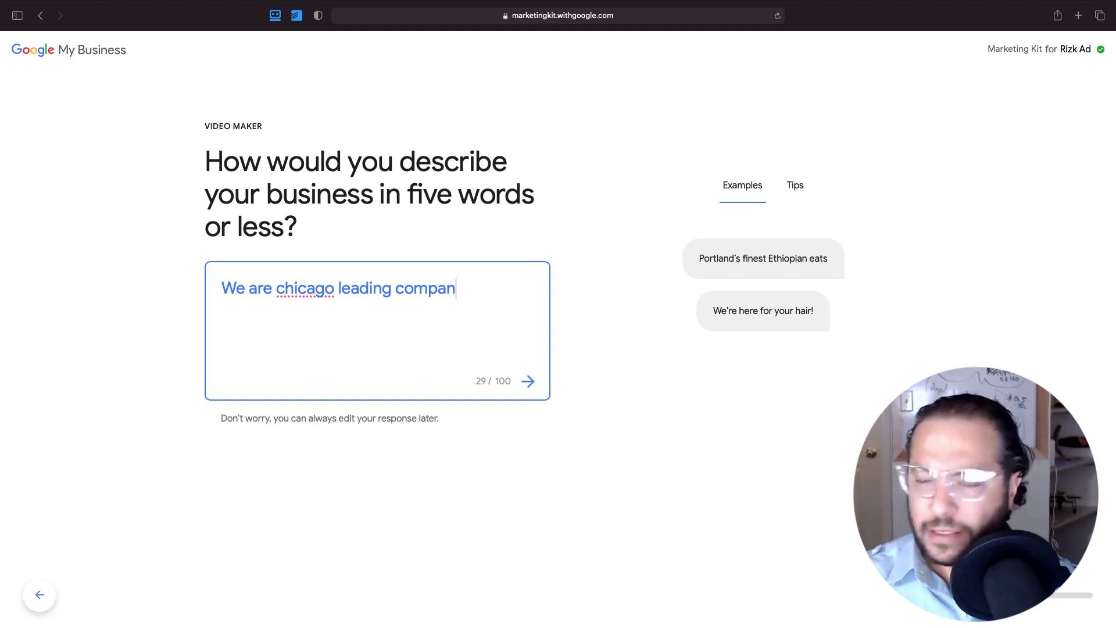
key(BackSpace)
key(BackSpace)
key(BackSpace)
key(BackSpace)
key(BackSpace)
key(BackSpace)
text(SEO)
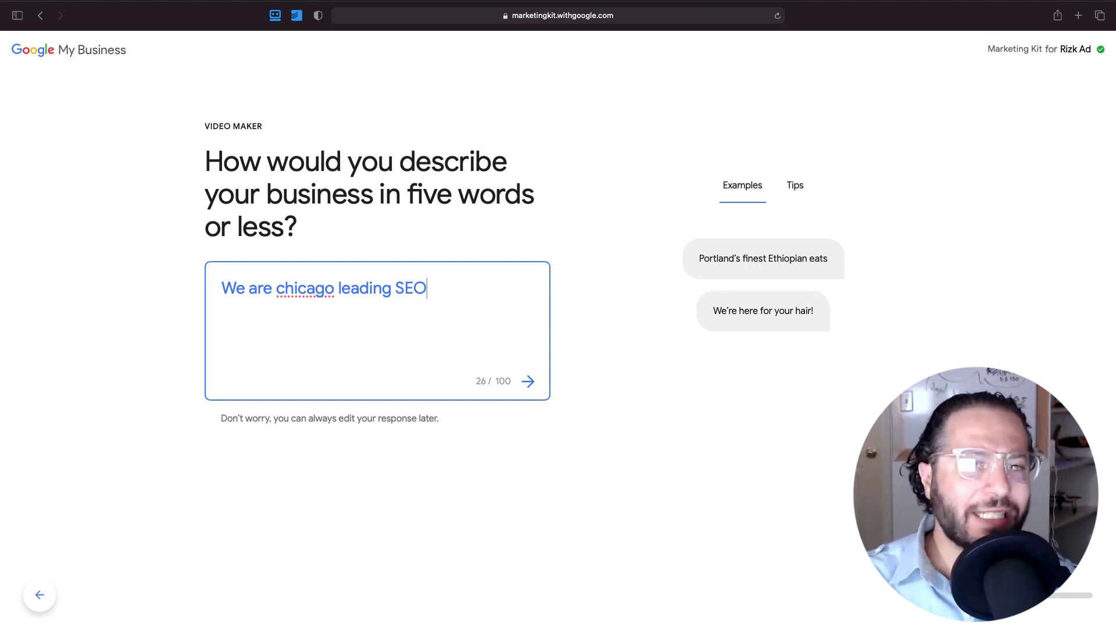
text( company.)
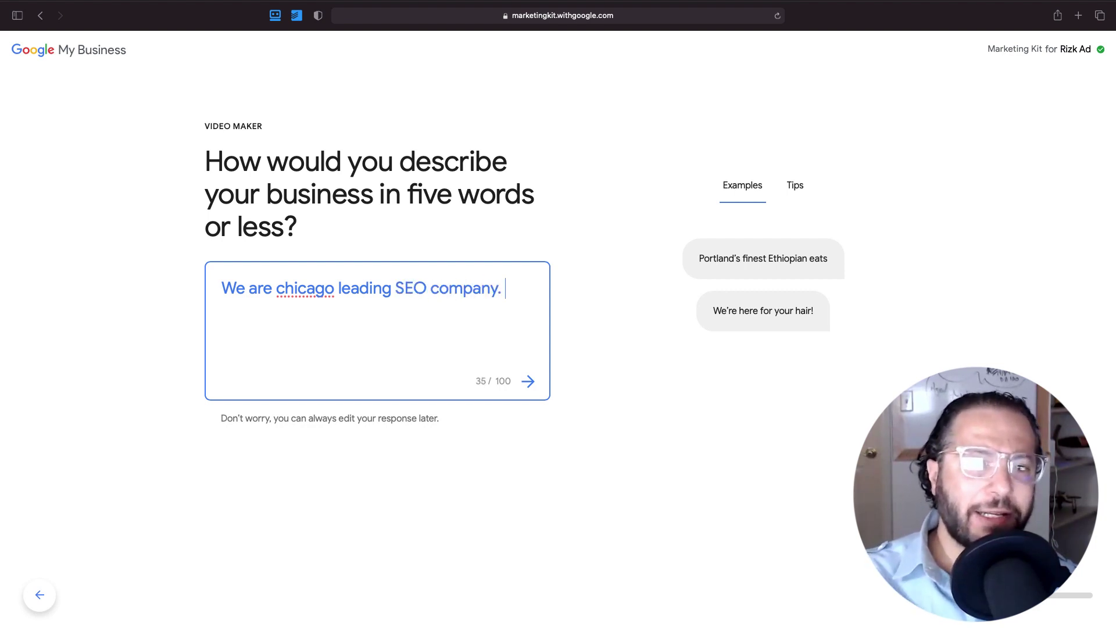
double_click(297, 290)
text(Chicago)
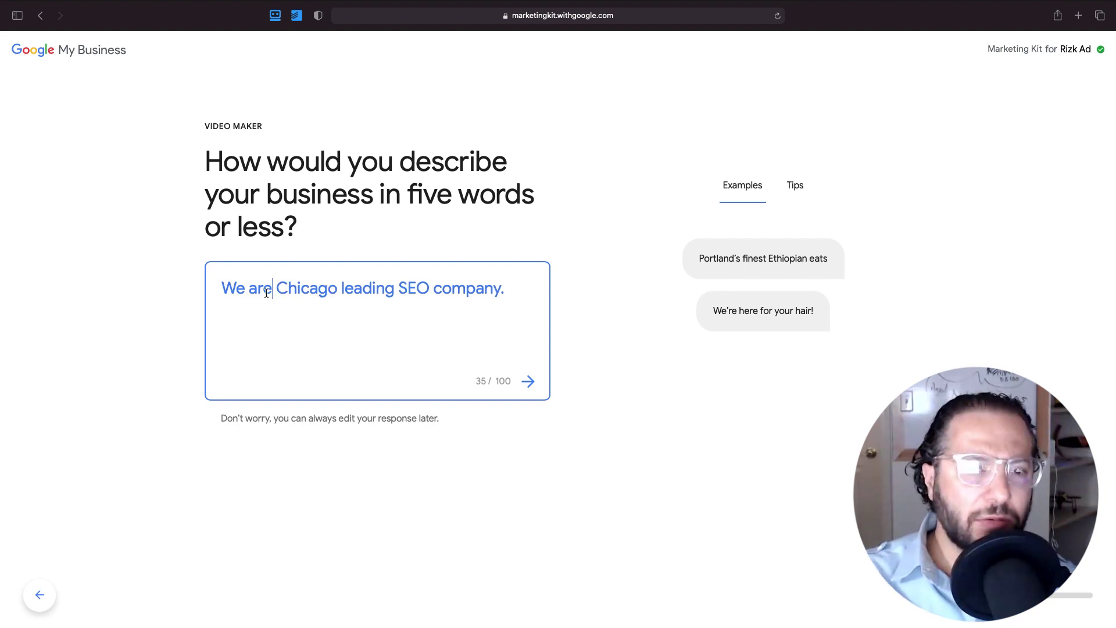
click(271, 289)
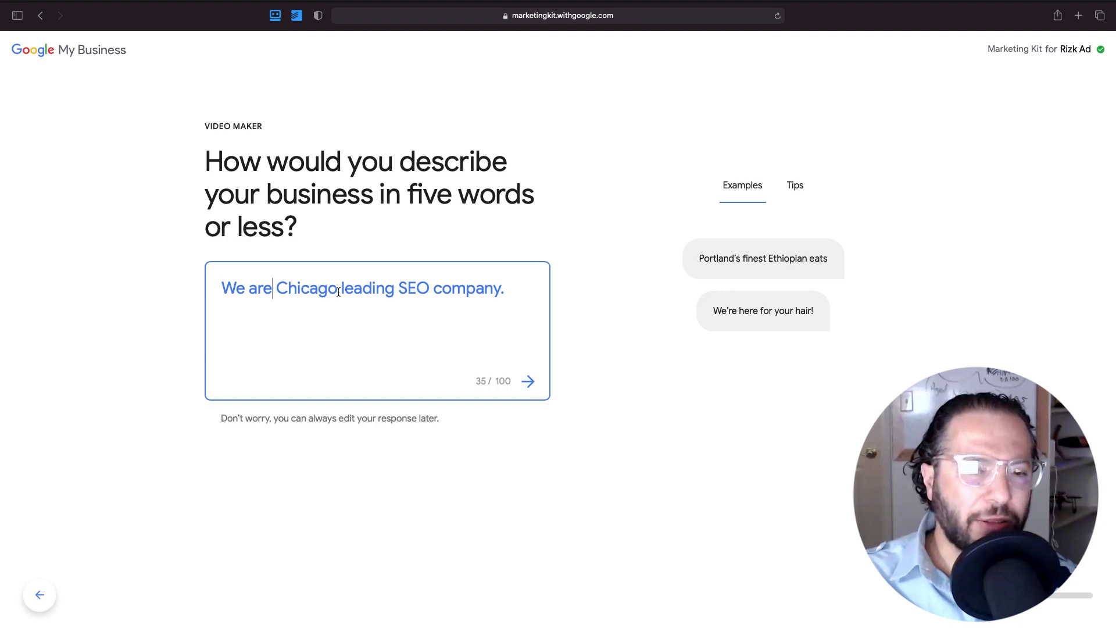
Submit the tagline after reviewing the writing tips
click(528, 381)
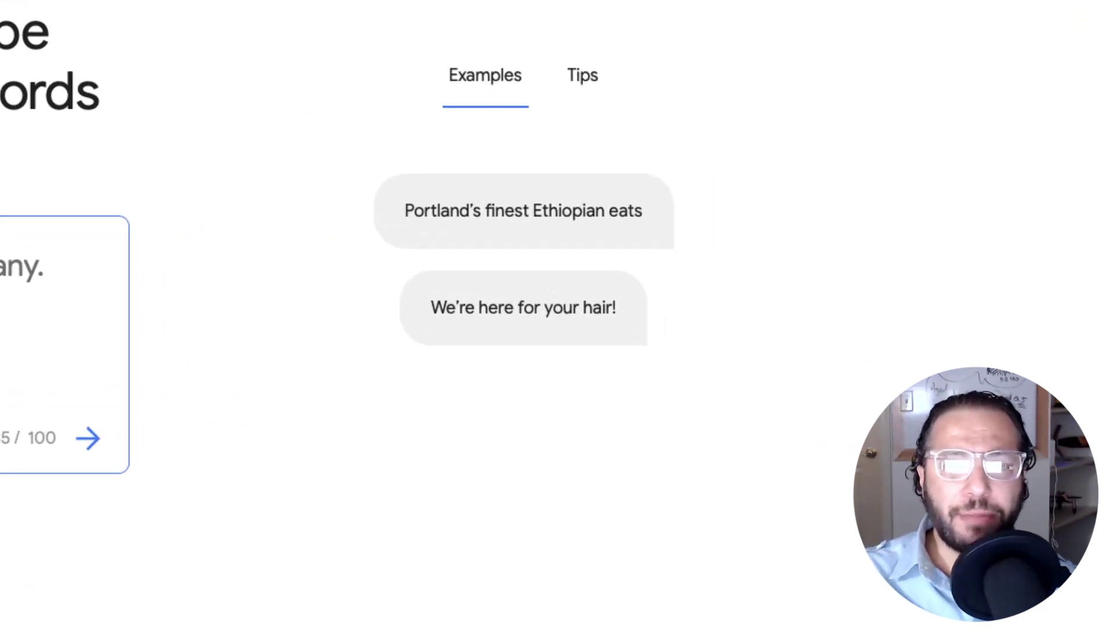
click(583, 84)
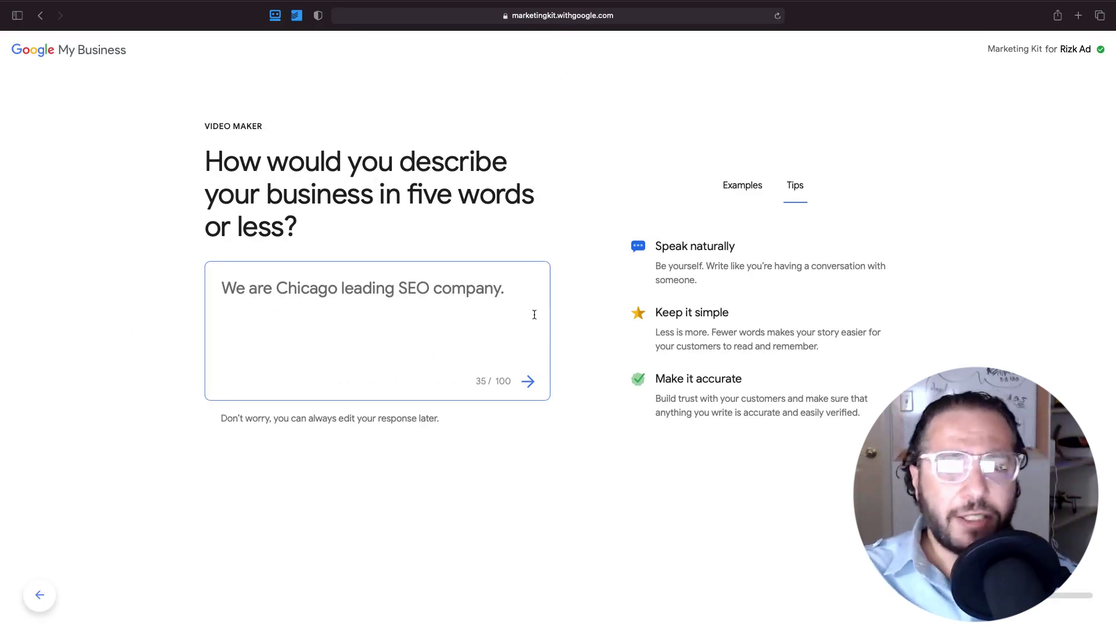
click(529, 381)
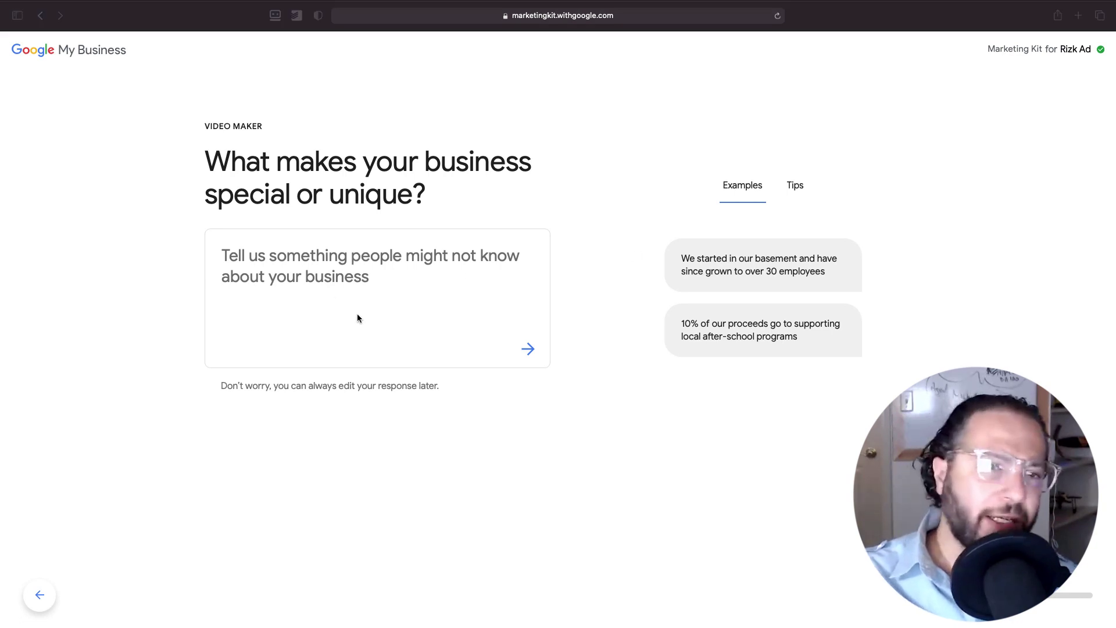
Paste 'We provide a systematic approach that is a detailed 4-phase process.' as the unique answer and submit
click(327, 270)
text(We provide a systematic approach that is a detailed 4-phase process,)
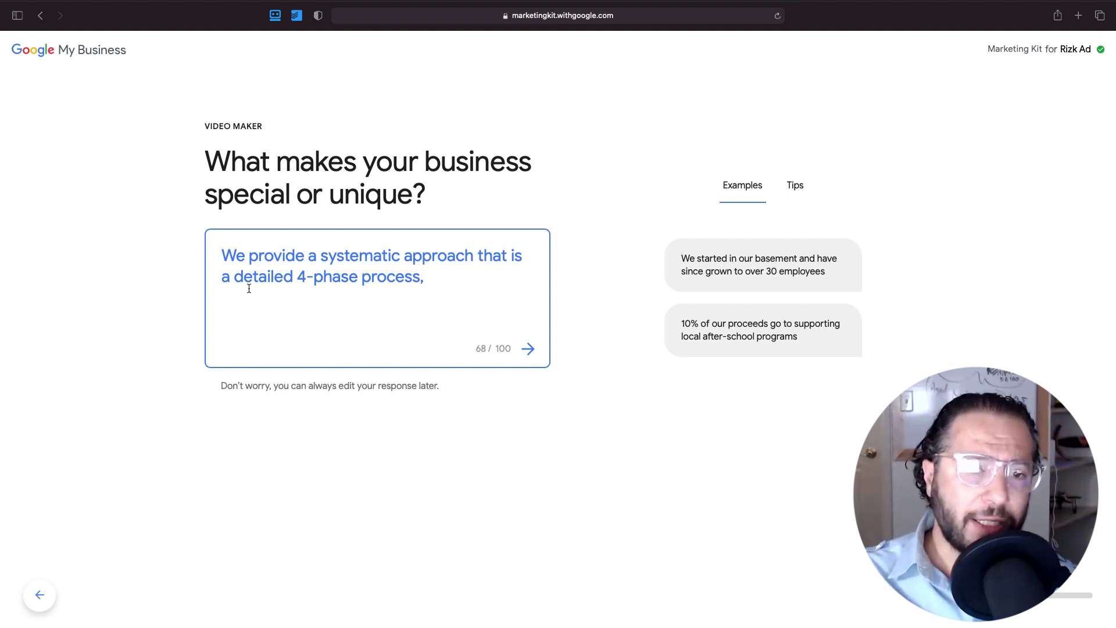
key(BackSpace)
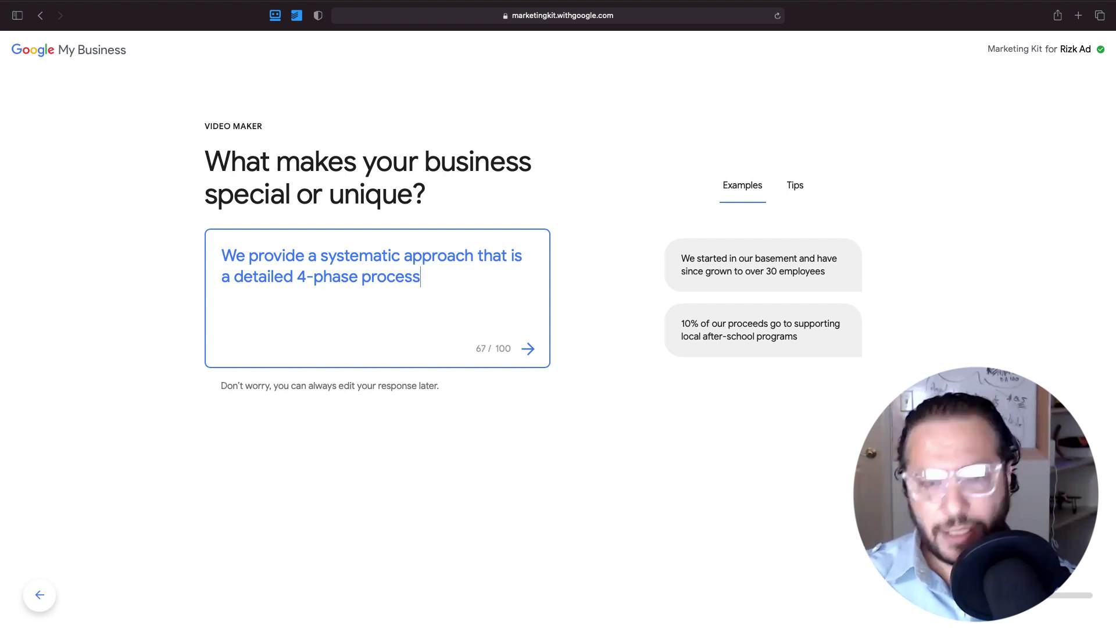
text(.)
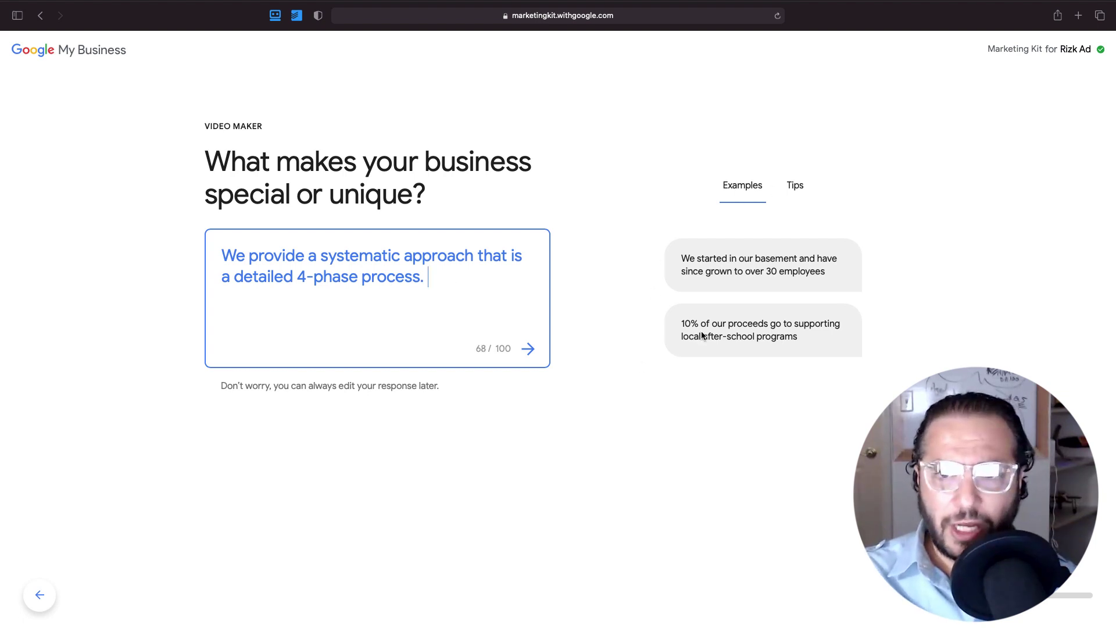
click(526, 349)
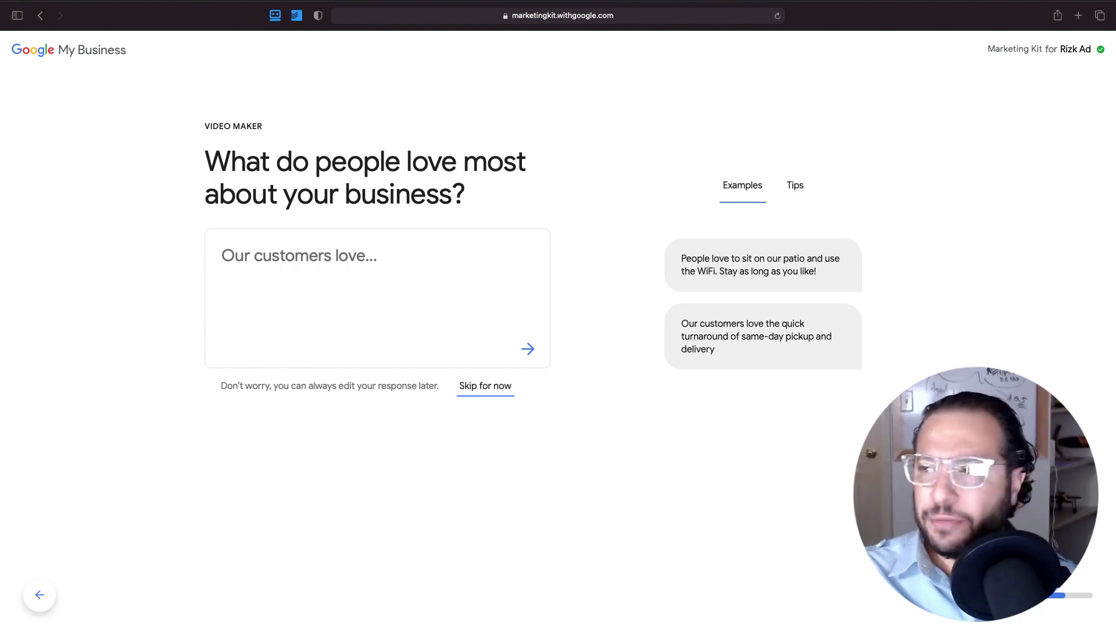
Enter 'Creativity and Results!' as what people love most and submit it
click(281, 251)
text(Cr)
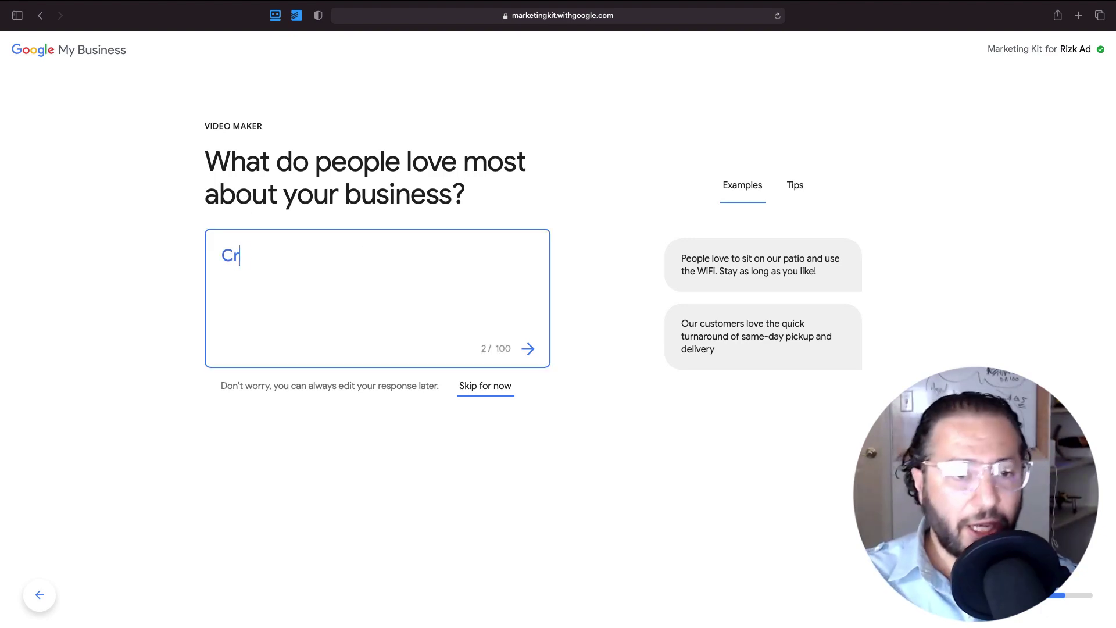
text(eativity and )
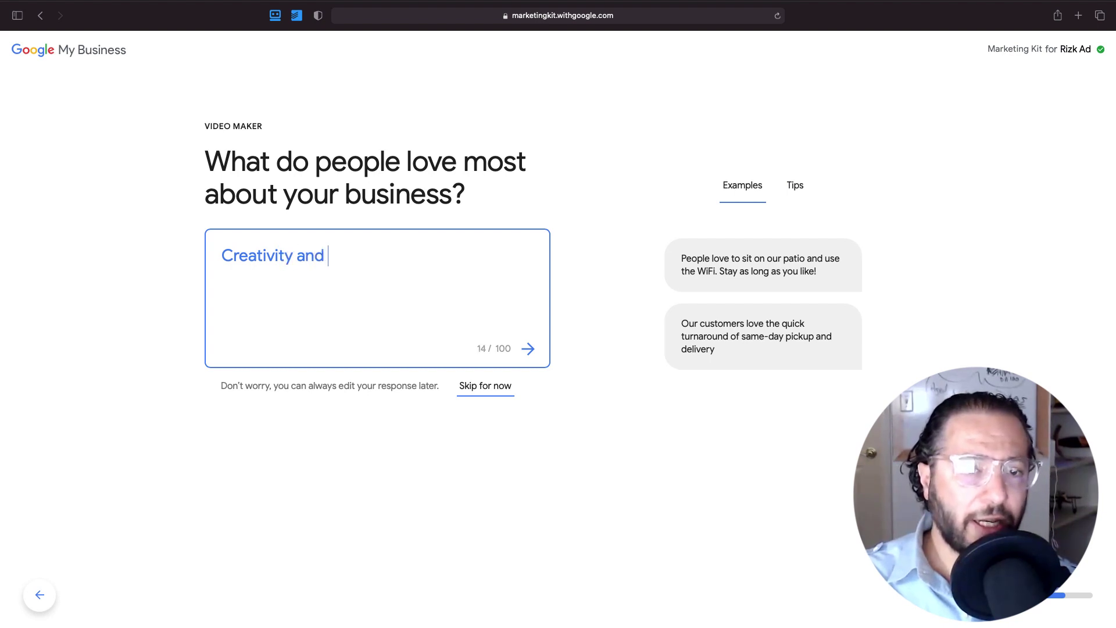
text(Results)
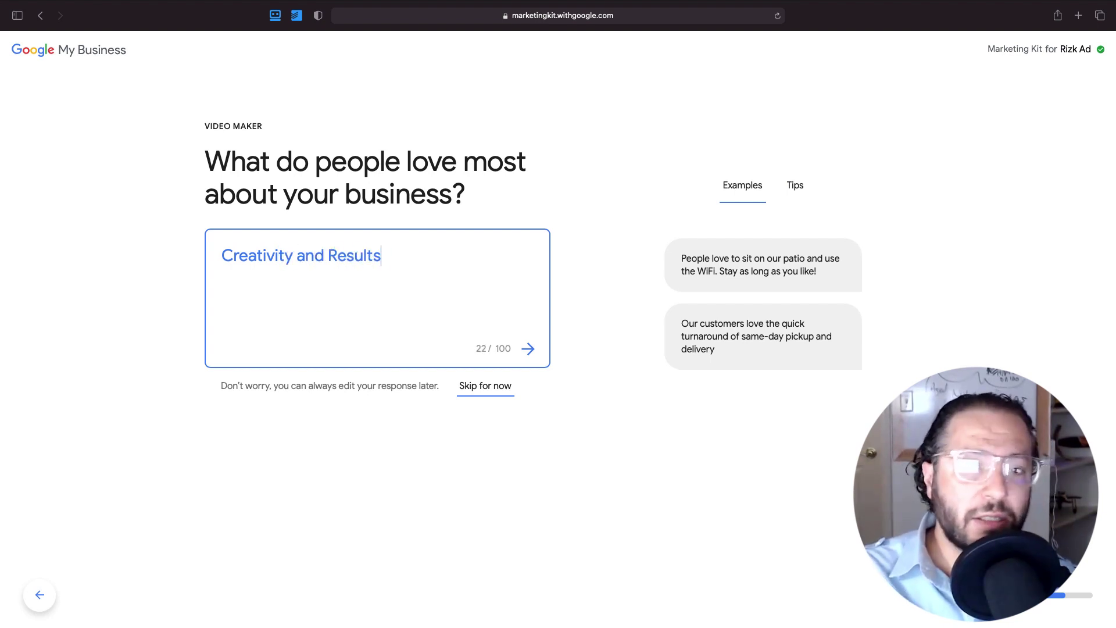
text(-)
key(BackSpace)
text(!)
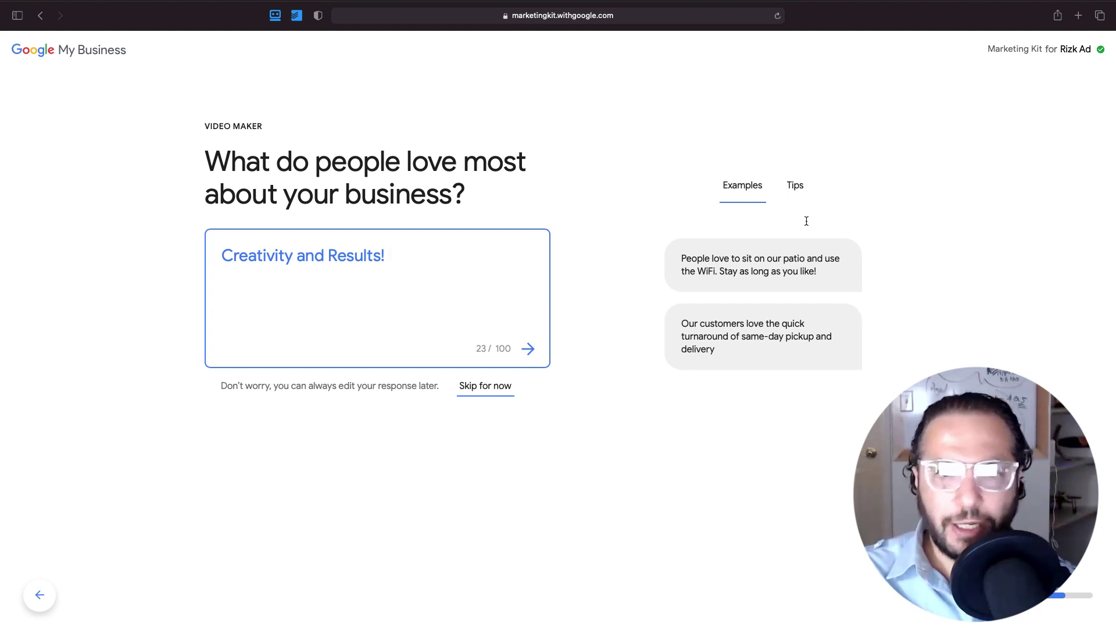
key(Return)
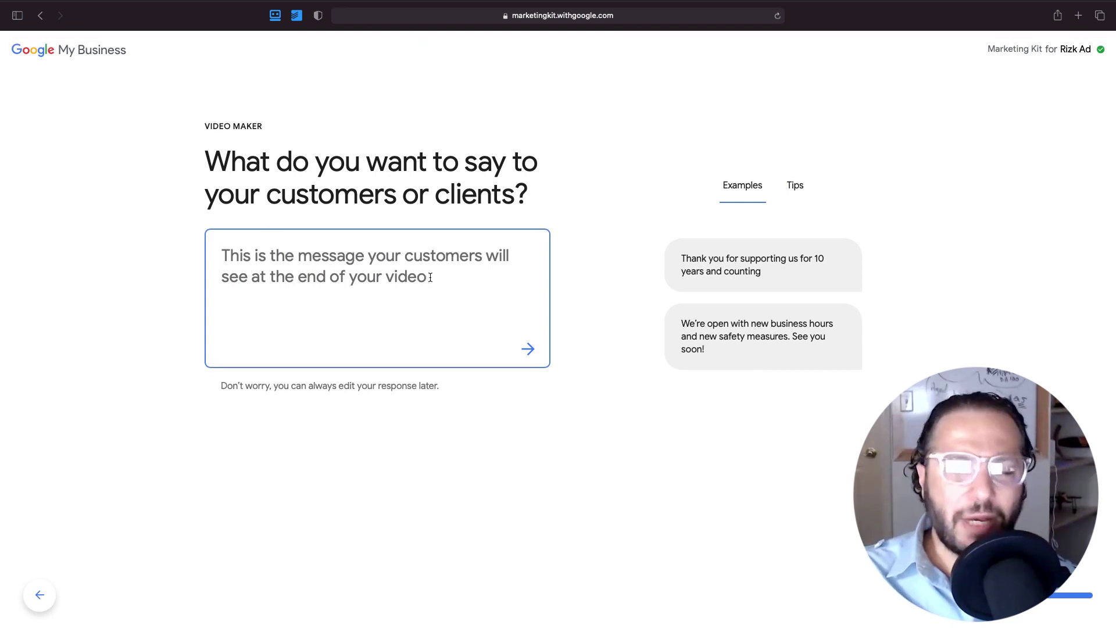
Submit the closing message 'Thank you for supporting us for 15 years and counting.' to build the video
triple_click(732, 263)
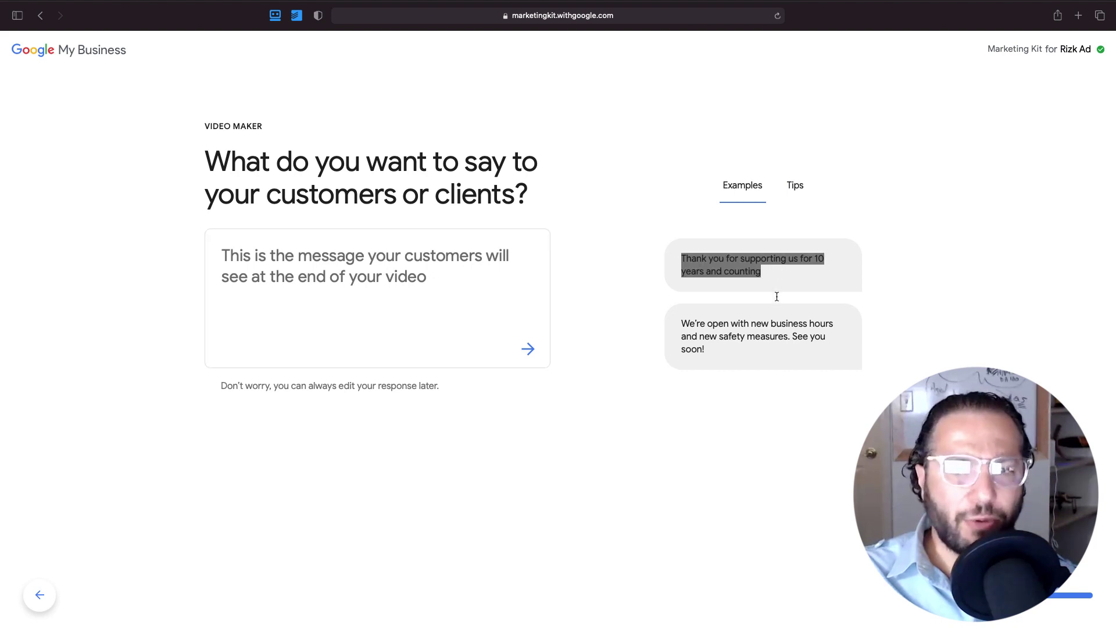
click(690, 329)
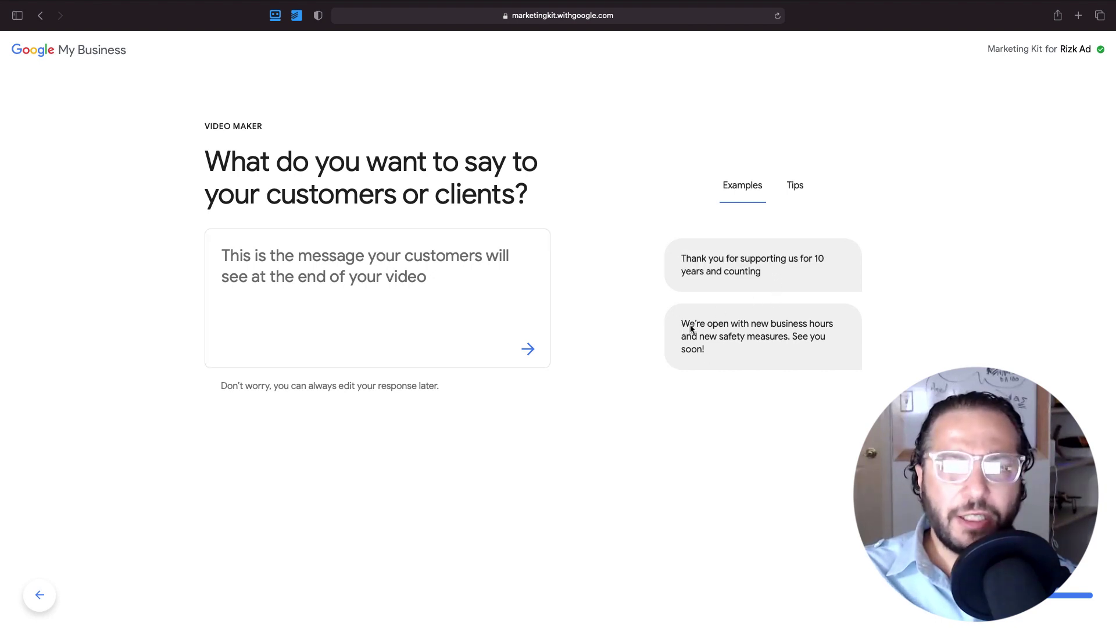
click(360, 275)
text(Thank you or you)
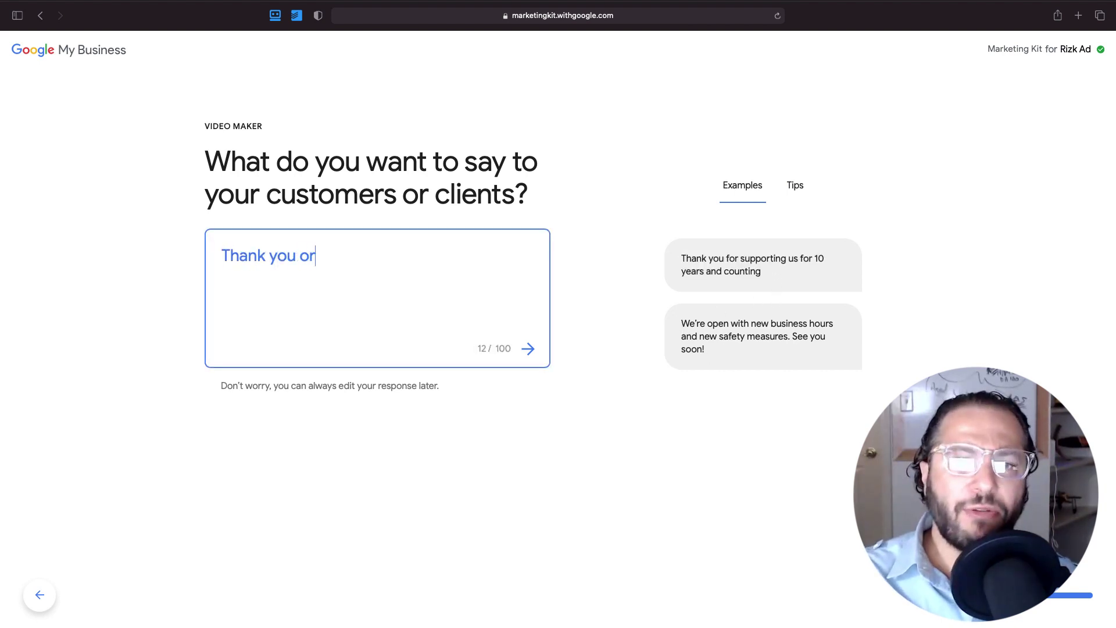
key(BackSpace)
key(BackSpace)
key(BackSpace)
key(BackSpace)
key(BackSpace)
key(BackSpace)
text(for suppo)
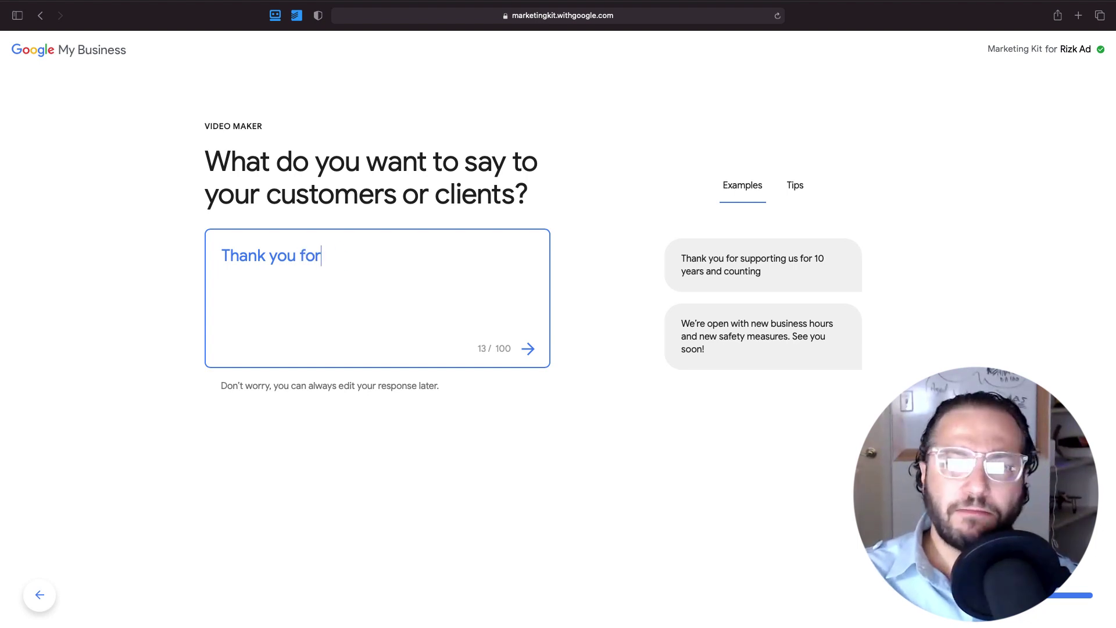
text(rting us for )
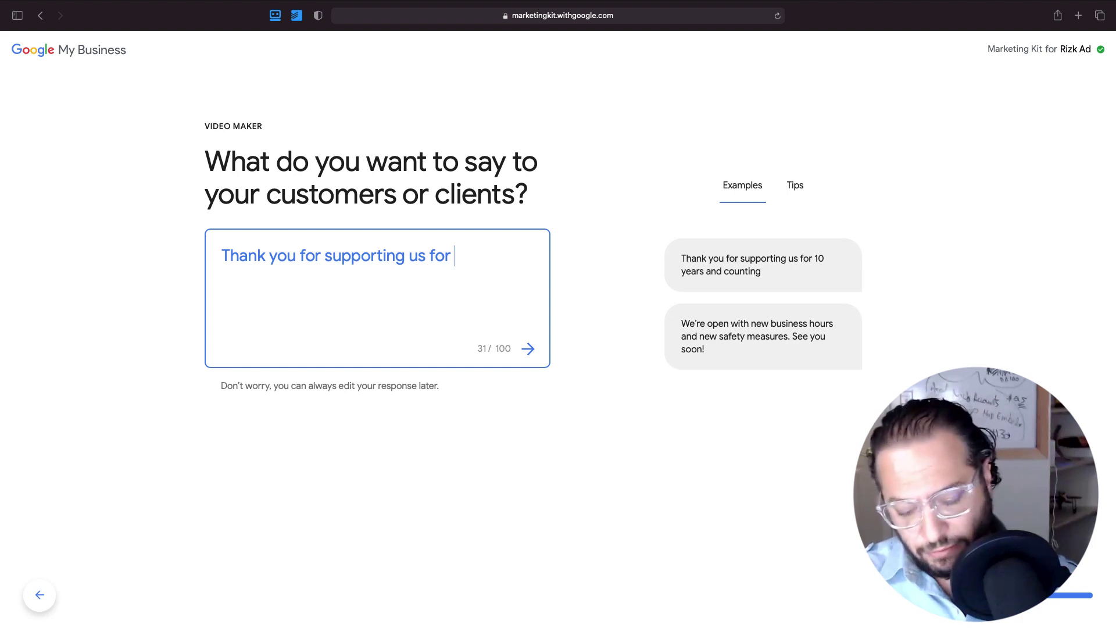
text( 15 years)
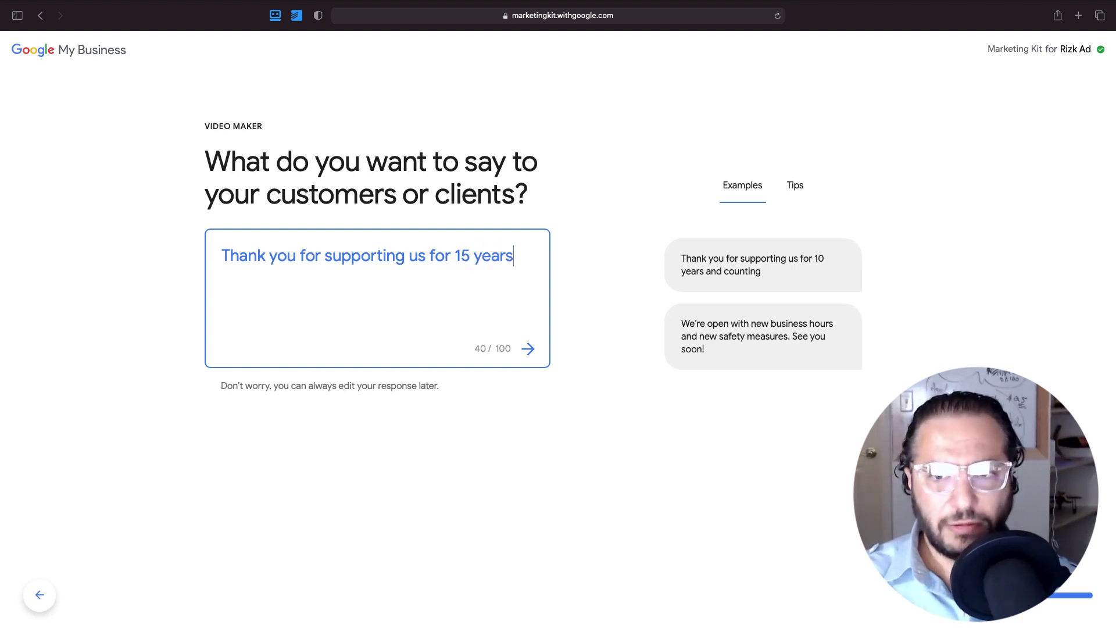
text( and counting.)
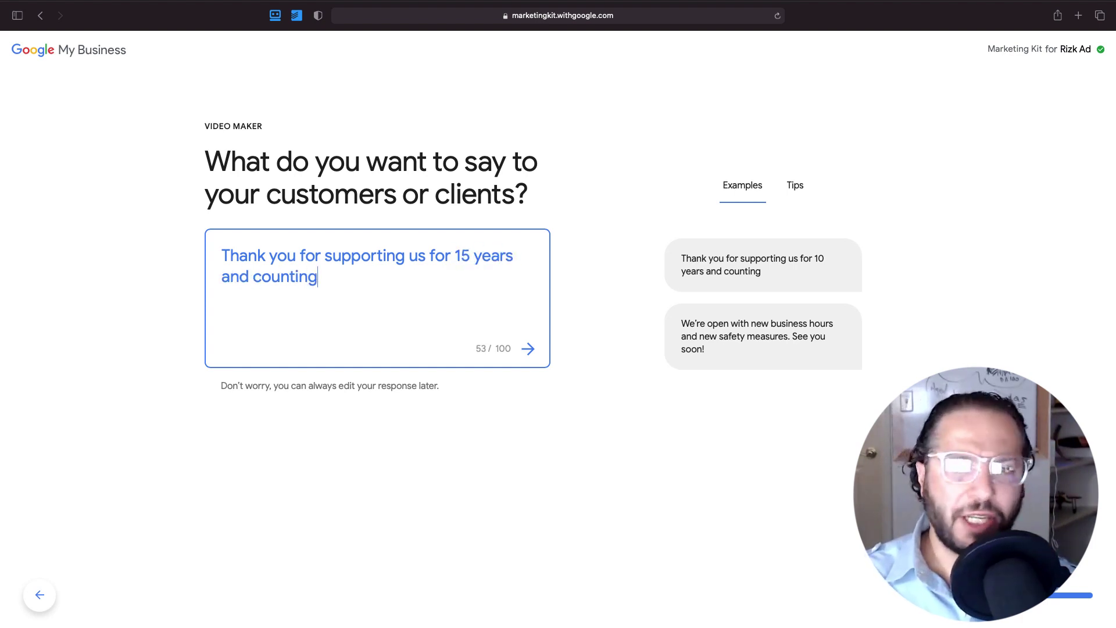
click(528, 348)
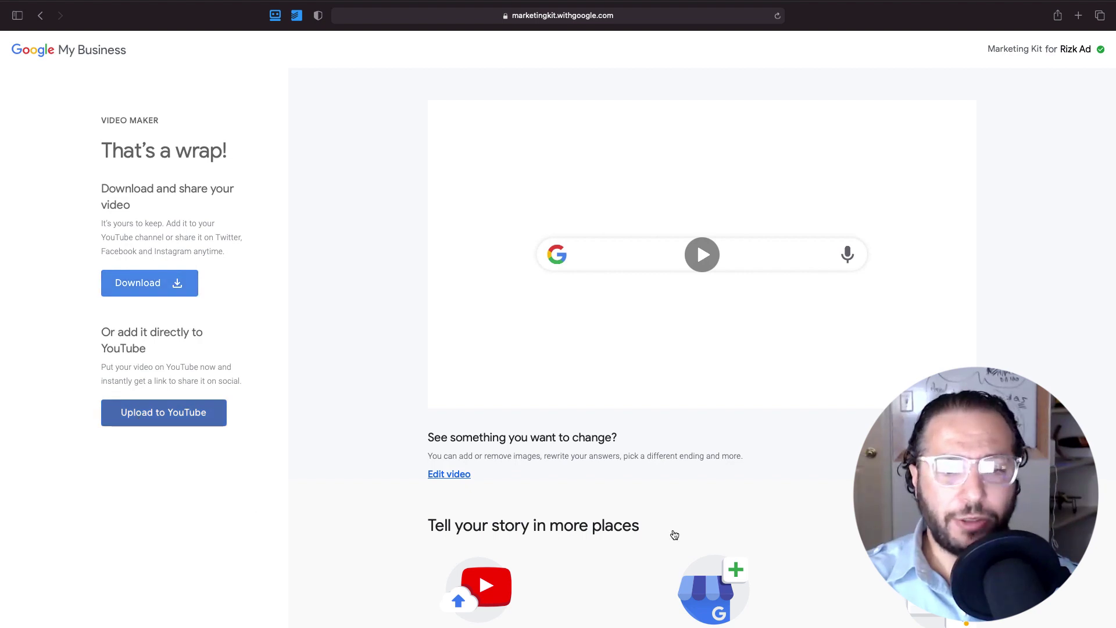
Watch the generated video preview on the wrap-up page, then go to Edit video
scroll(675, 535, down, 3)
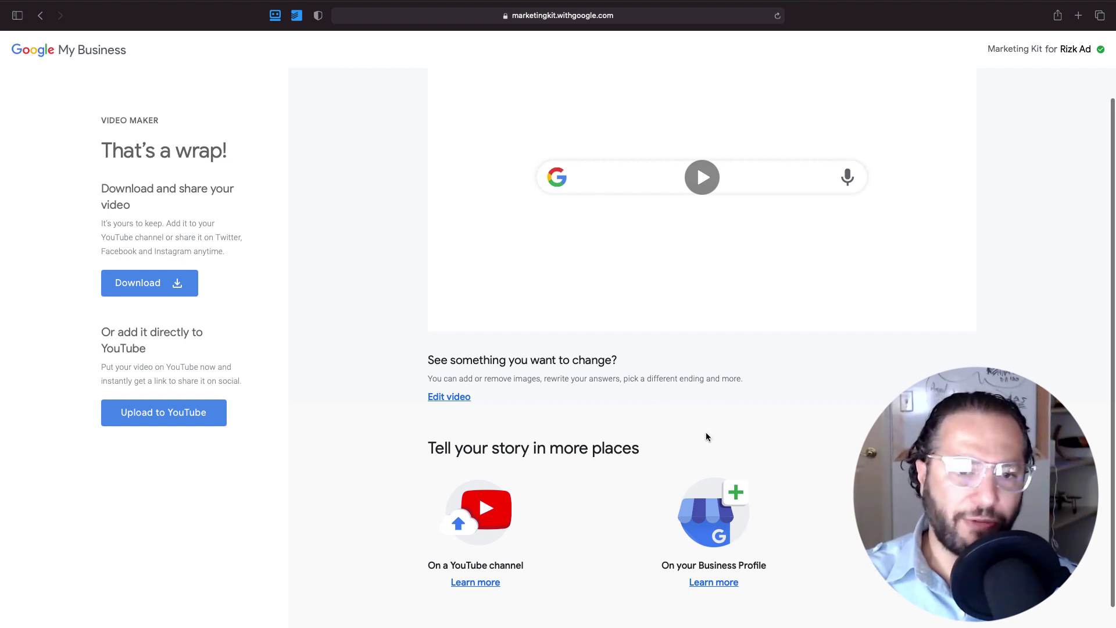
scroll(705, 437, up, 2)
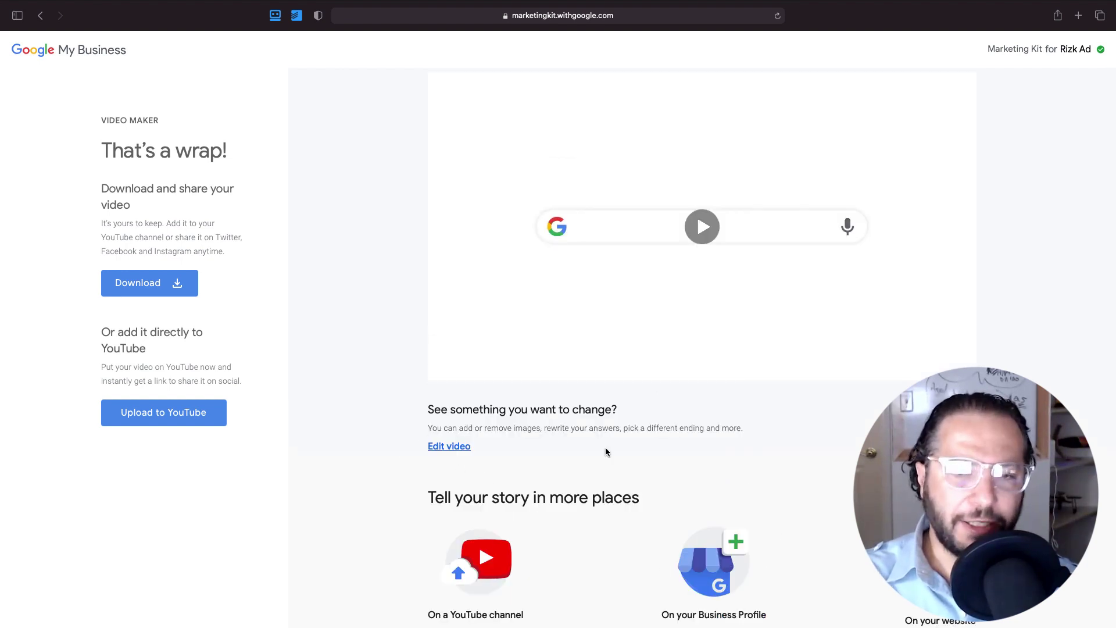
scroll(734, 320, up, 1)
click(707, 244)
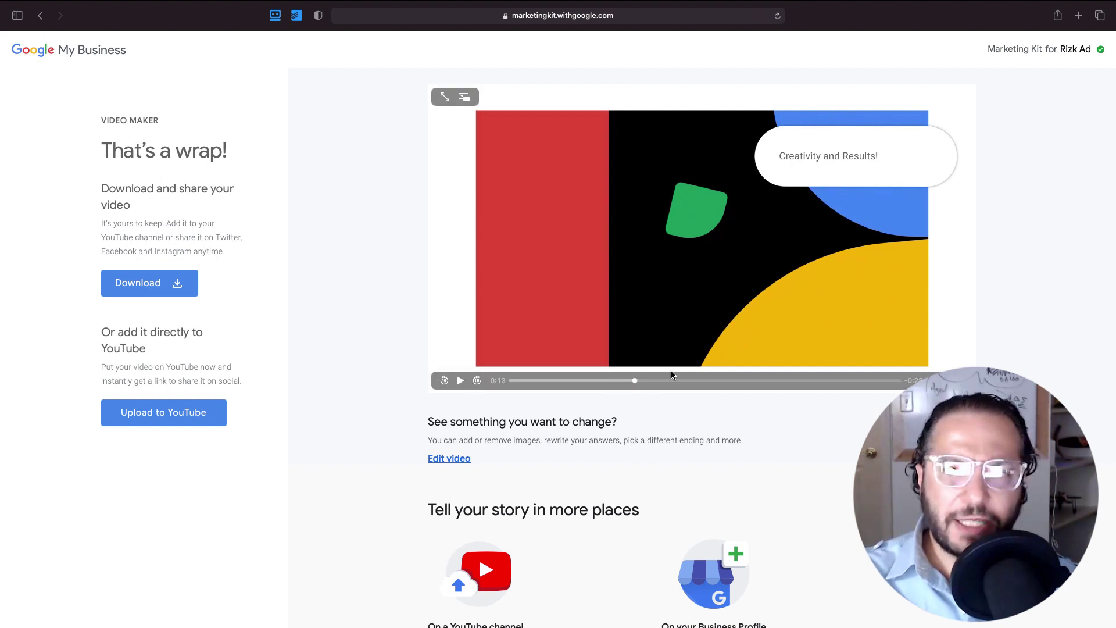
click(453, 465)
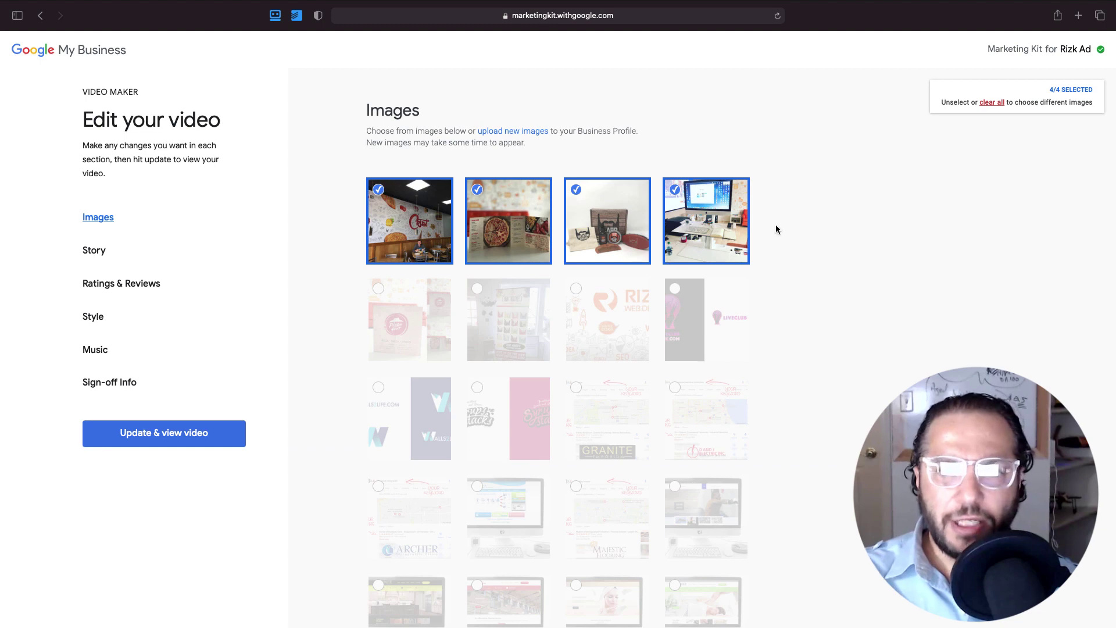
Remove the pizza menu, box and restaurant interior images from the video
click(748, 247)
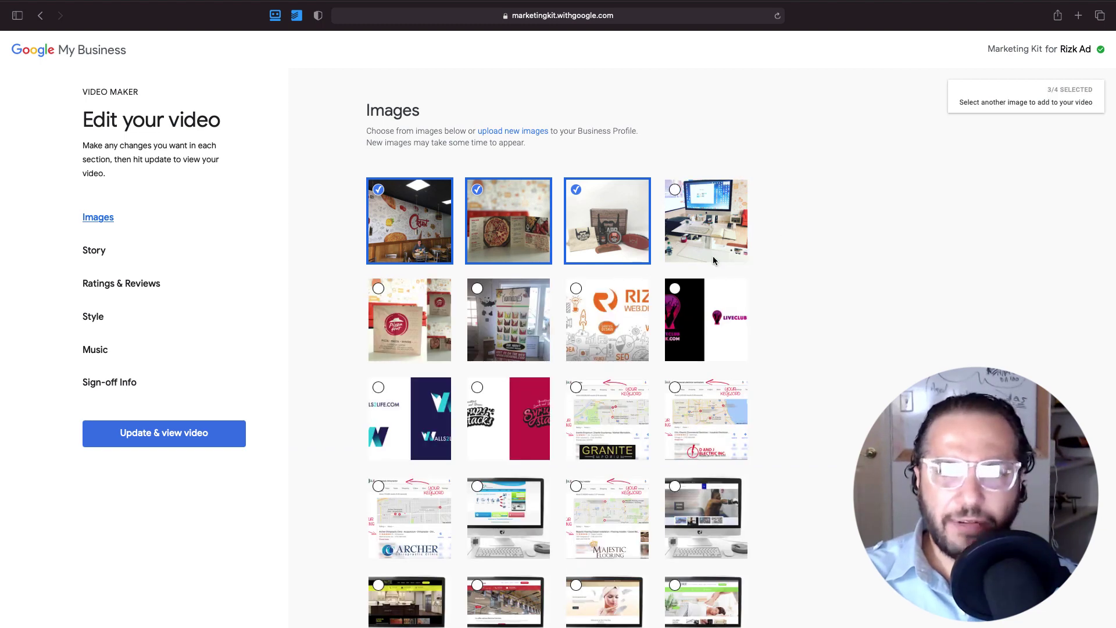
click(700, 221)
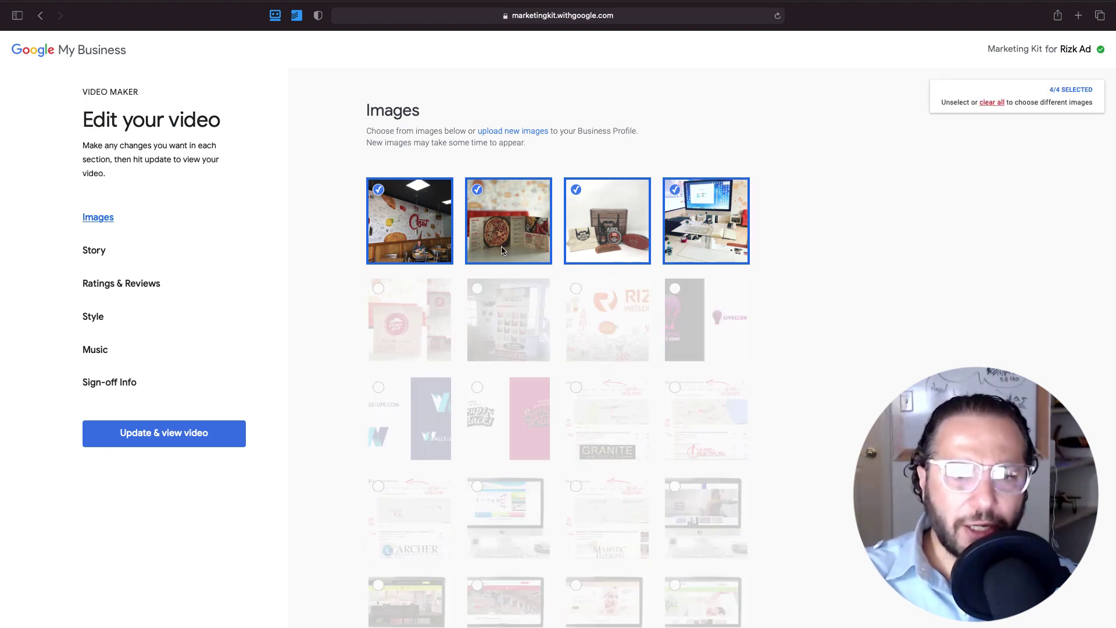
click(483, 201)
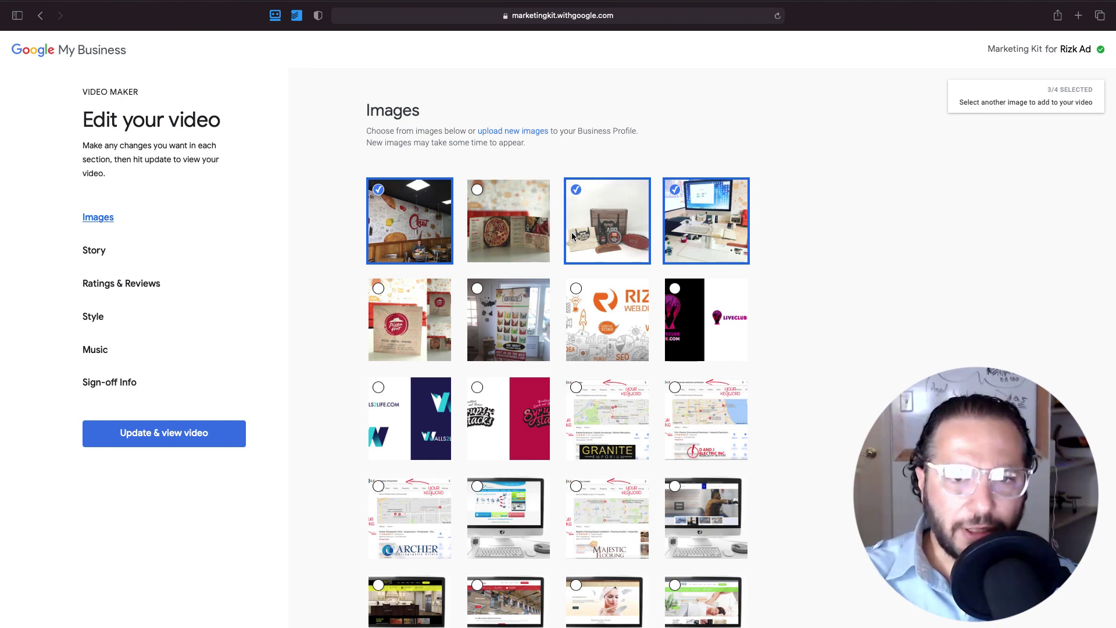
click(594, 221)
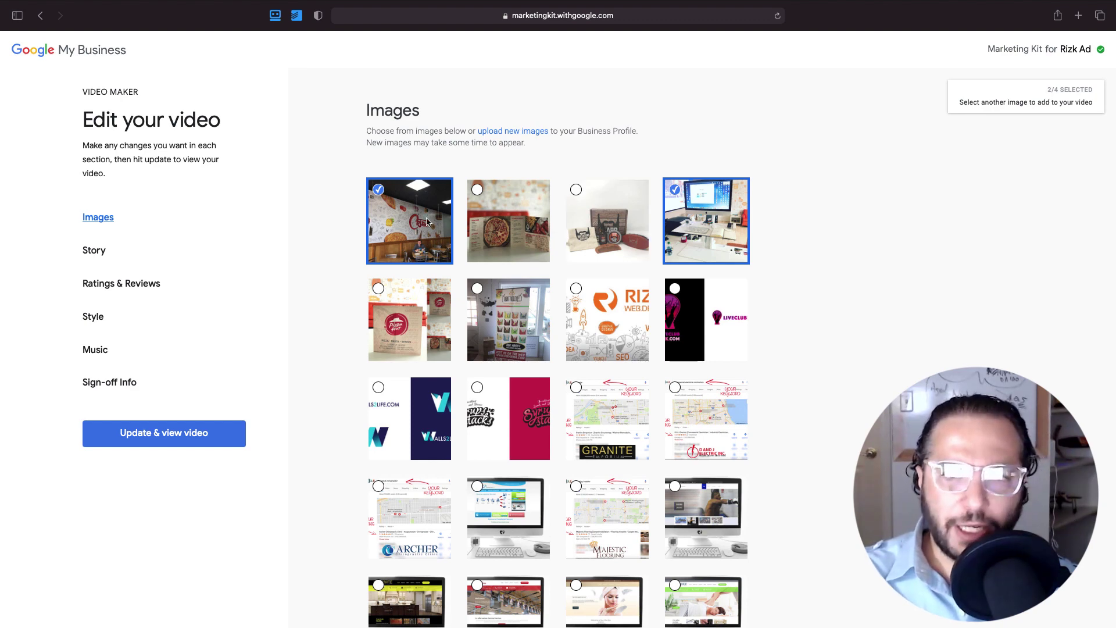
click(391, 205)
Add the Majestic Flooring, menu flyer and water-bottle website images to reach four selected
scroll(613, 347, down, 1)
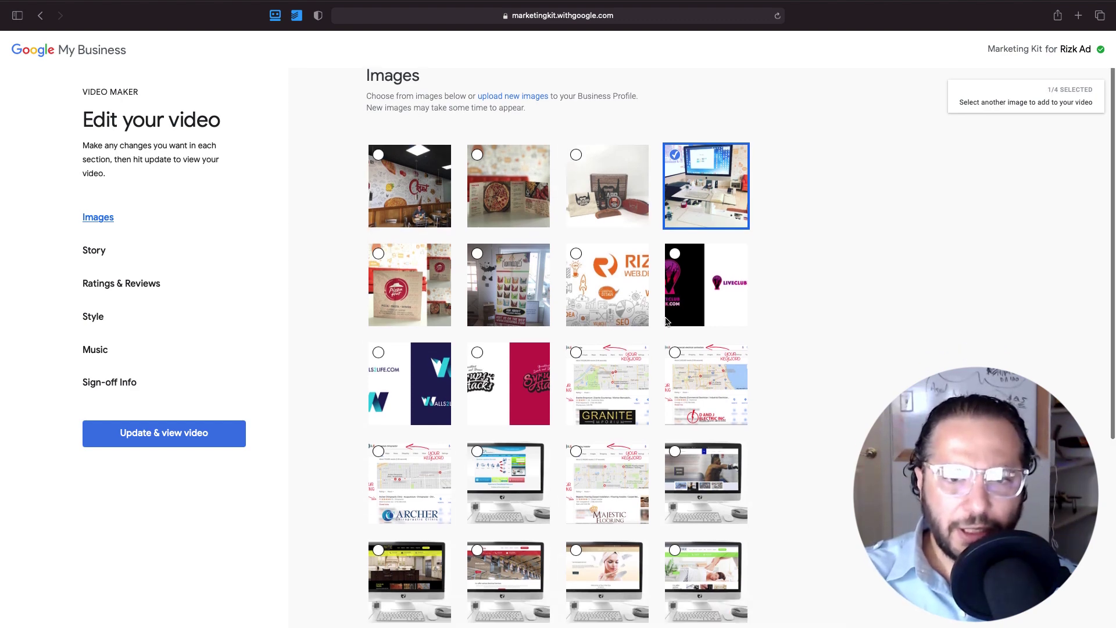
scroll(683, 370, down, 2)
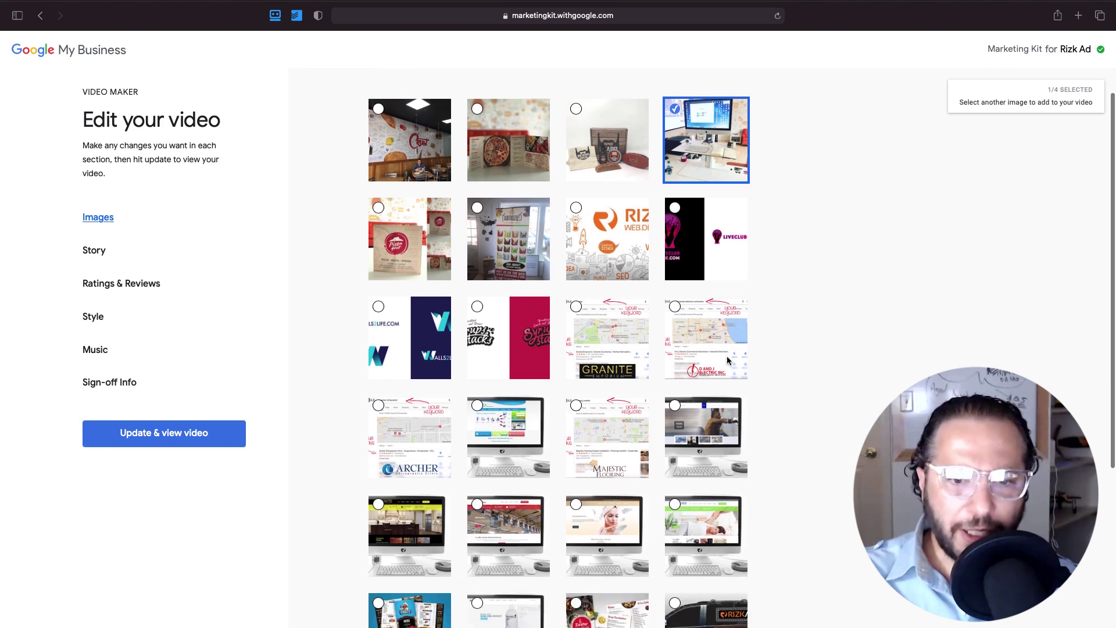
click(591, 402)
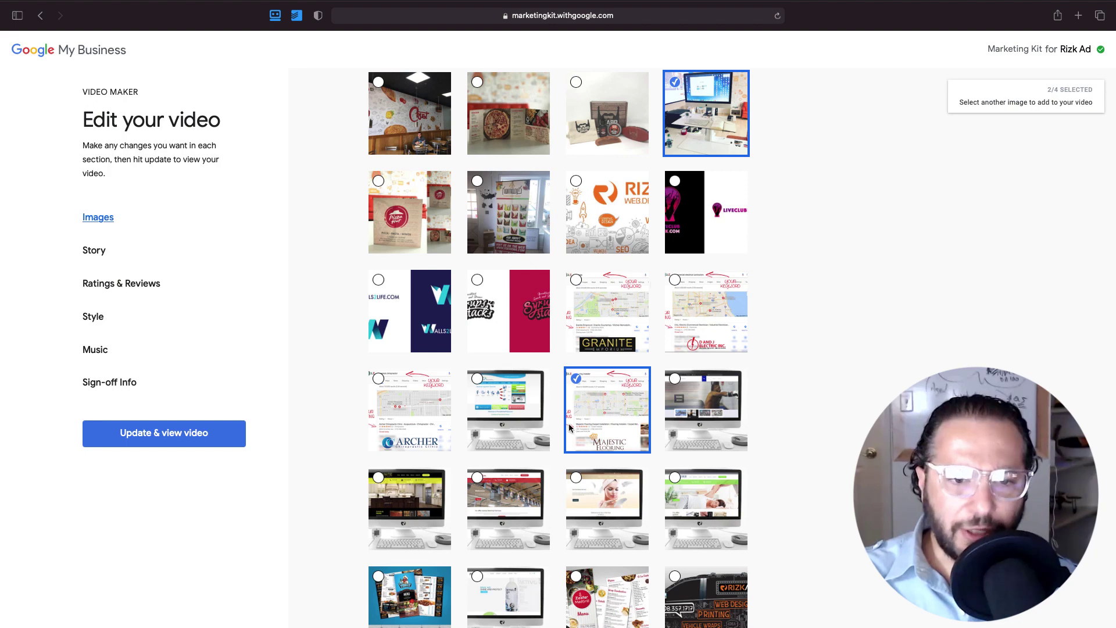
scroll(646, 281, down, 1)
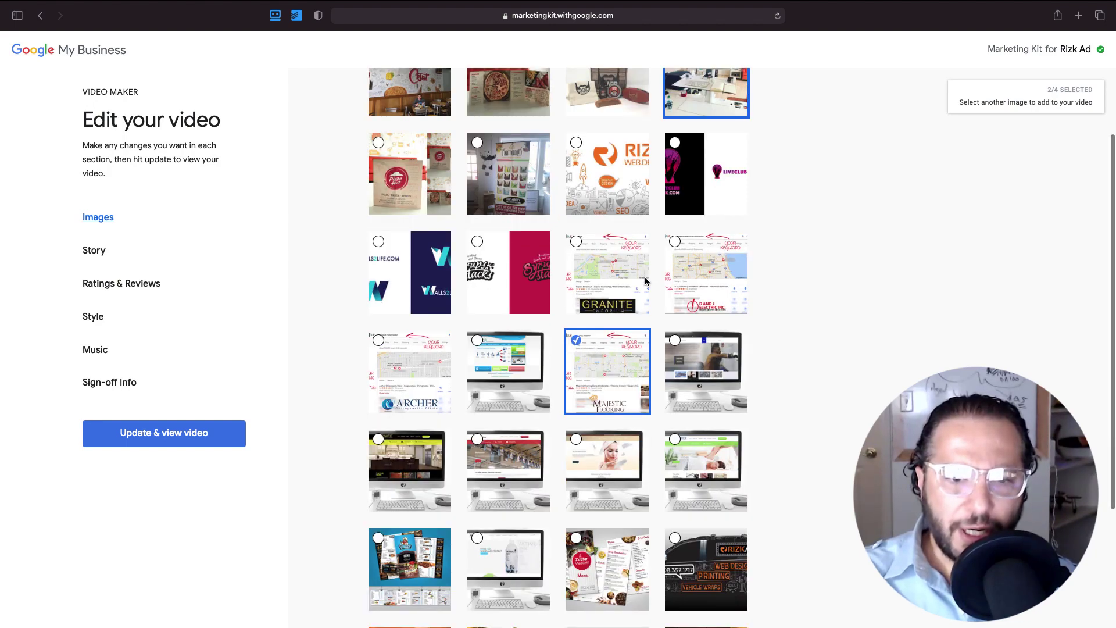
scroll(646, 282, down, 1)
click(412, 523)
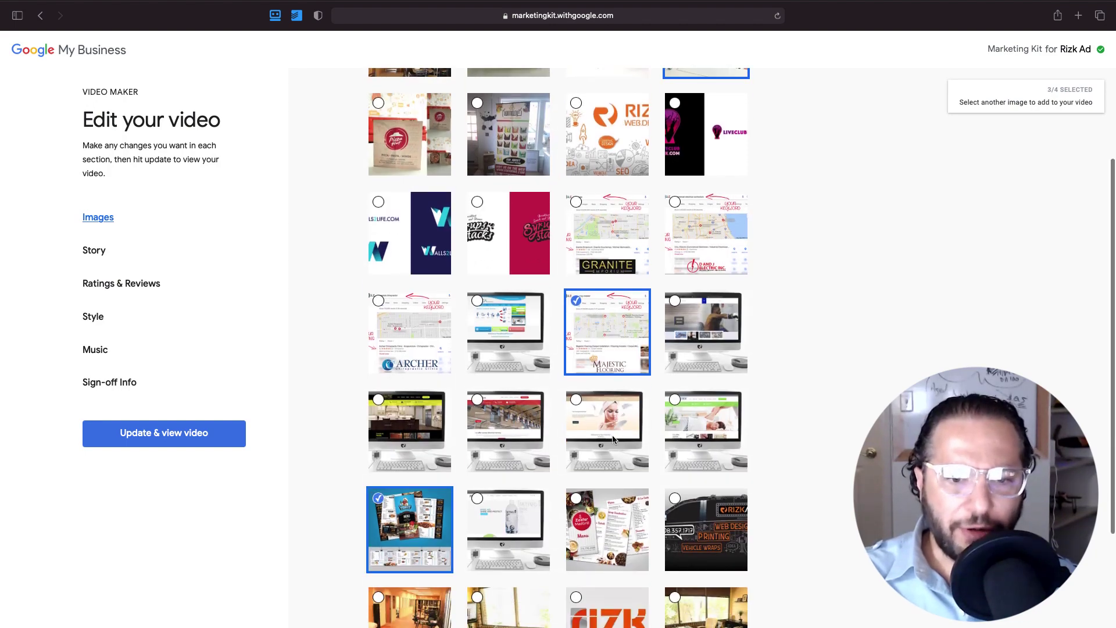
click(547, 560)
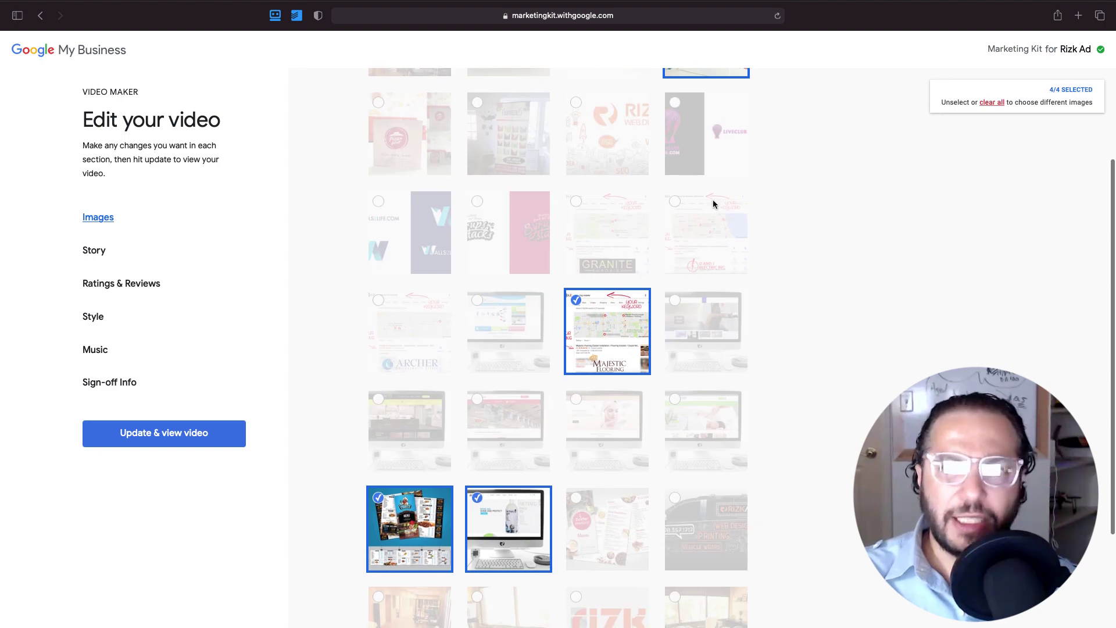
scroll(713, 204, up, 2)
scroll(713, 206, up, 2)
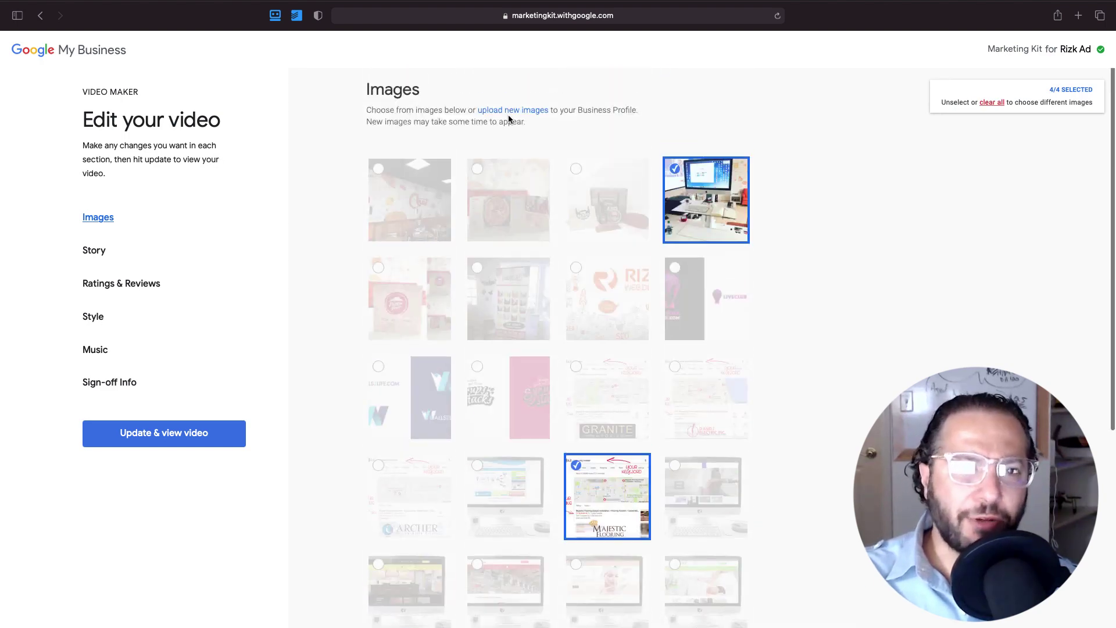
scroll(340, 307, down, 1)
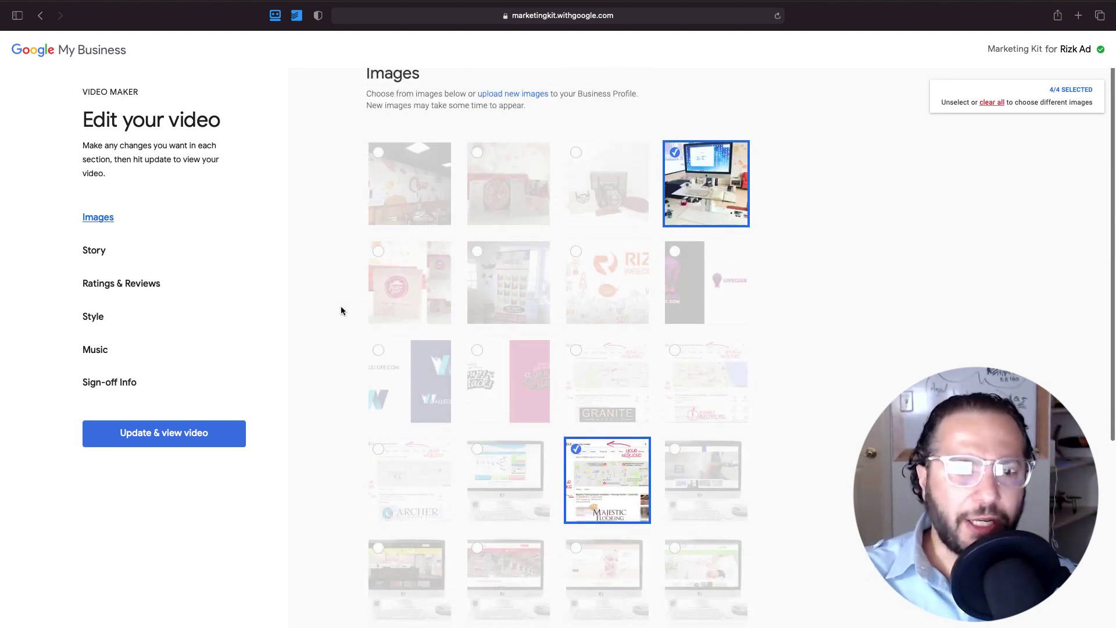
click(94, 251)
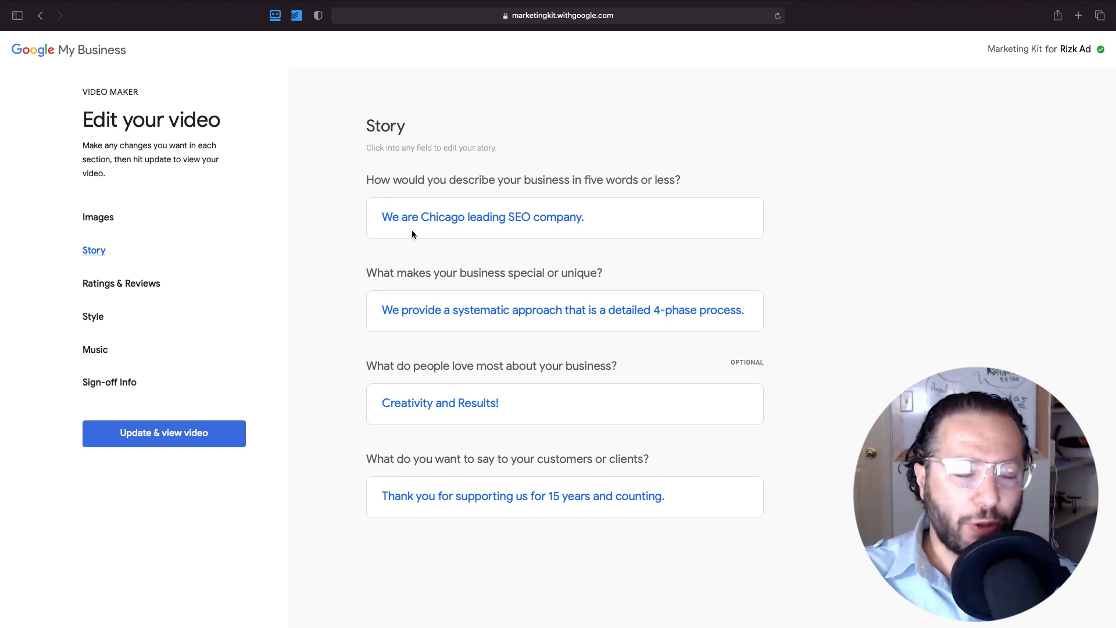
Replace the 'best designers' review with the 'Thrilled to have been able to work with…' review
click(99, 288)
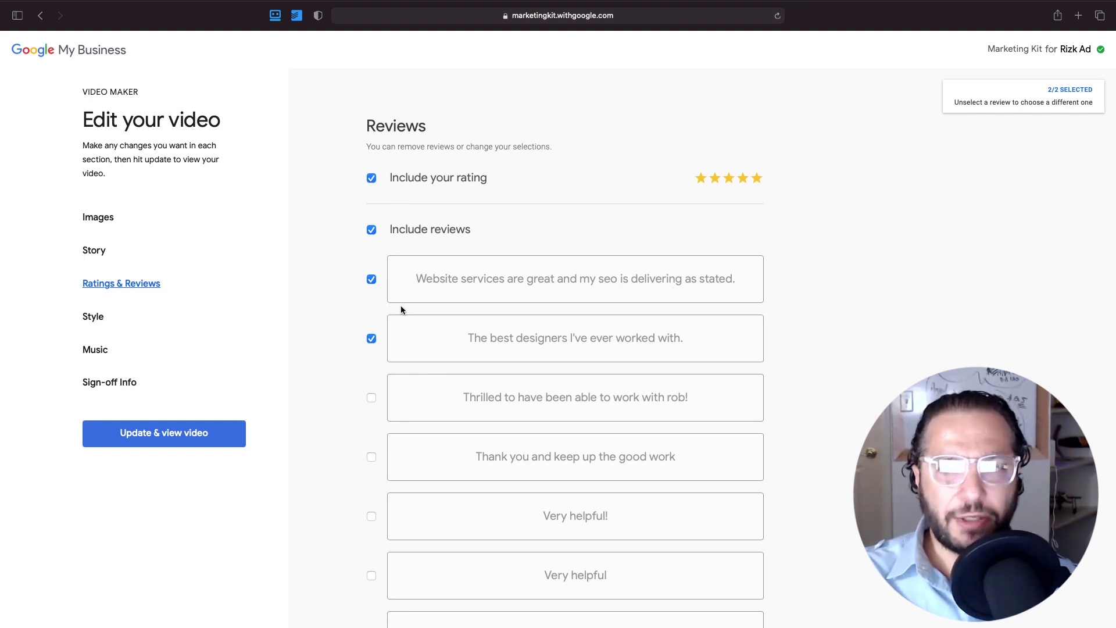
click(371, 338)
scroll(514, 381, down, 2)
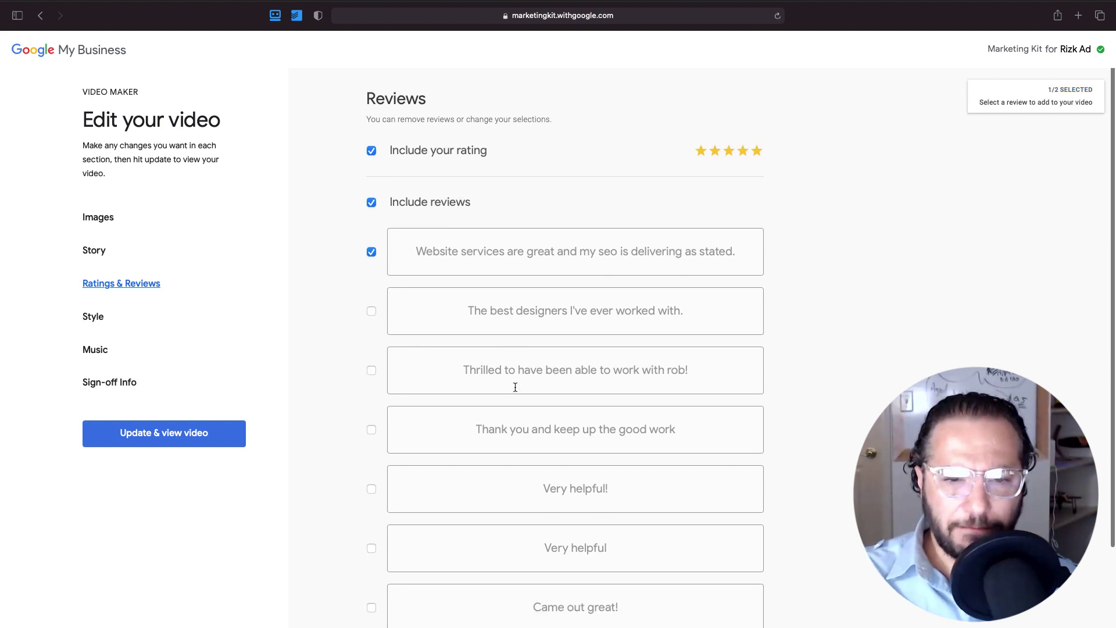
click(372, 349)
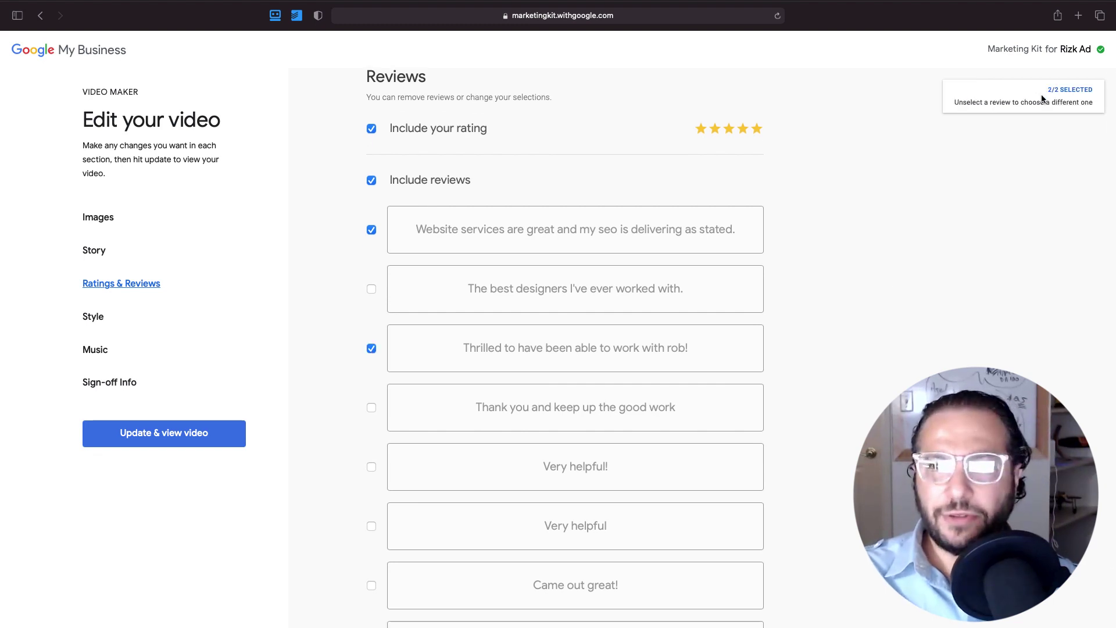
scroll(642, 323, up, 1)
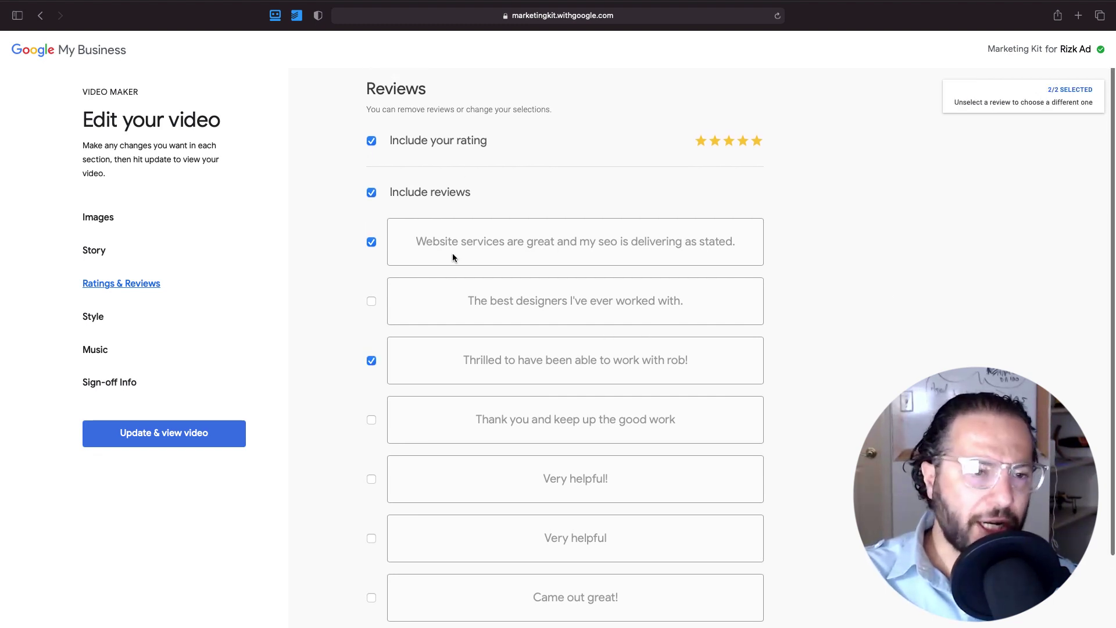
Preview Collage in Warm, Cool and Neutral, then choose Classic, try Dark, and settle on Light
click(100, 325)
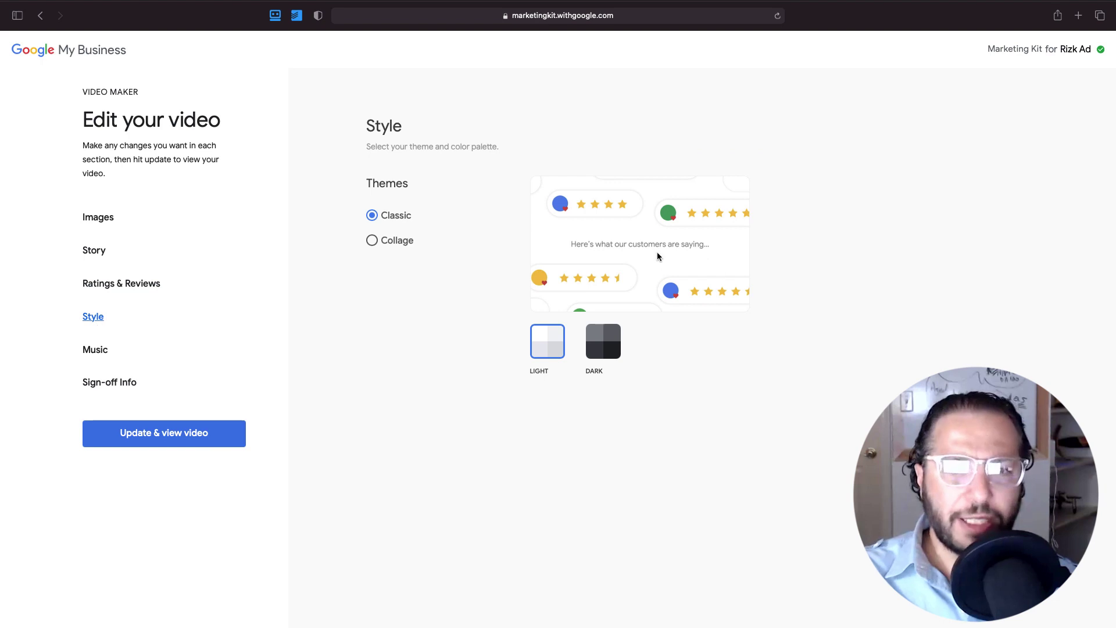
click(389, 247)
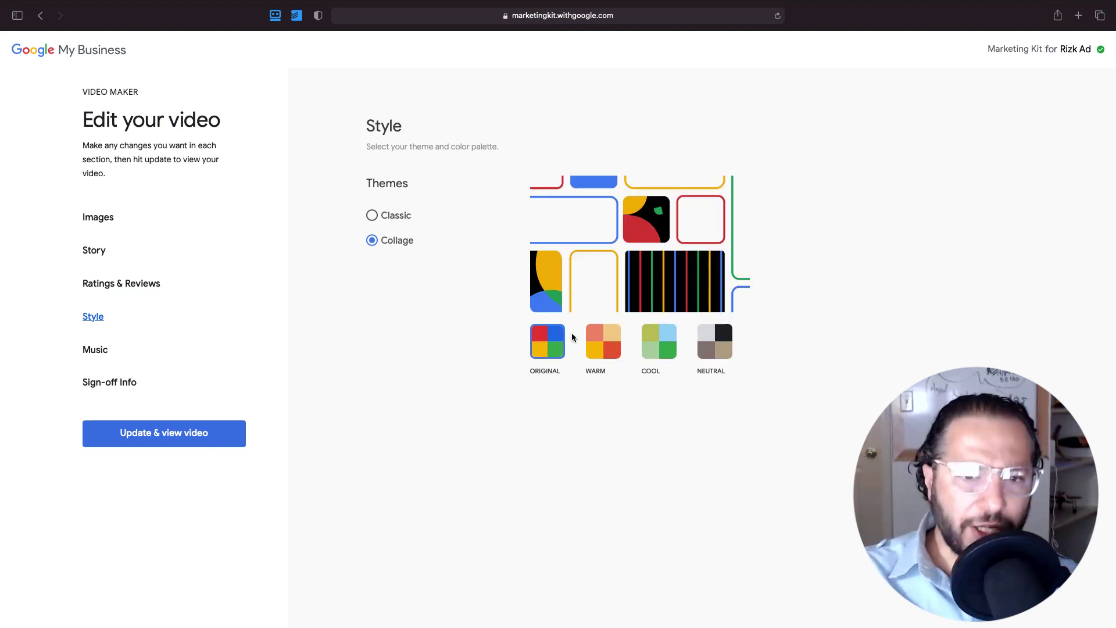
click(603, 341)
click(654, 349)
click(715, 340)
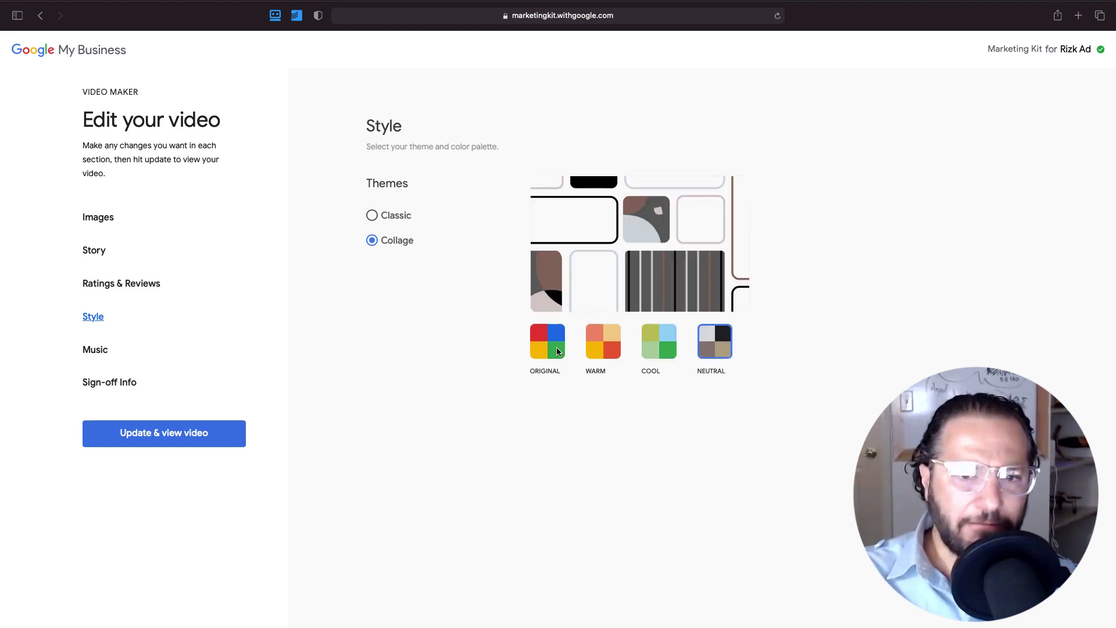
click(374, 217)
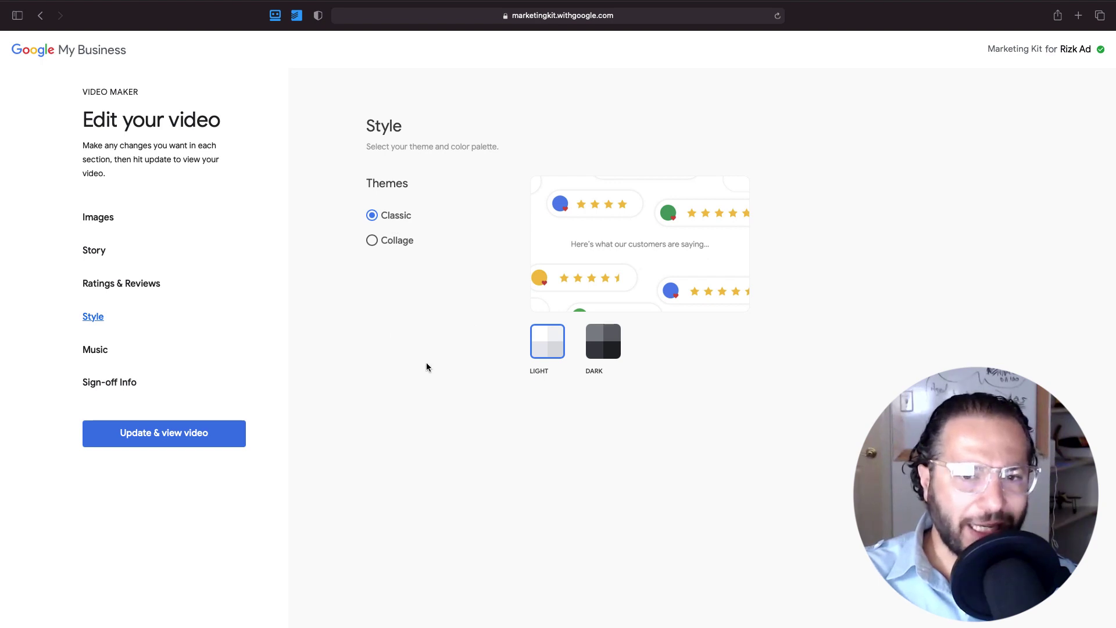
click(612, 352)
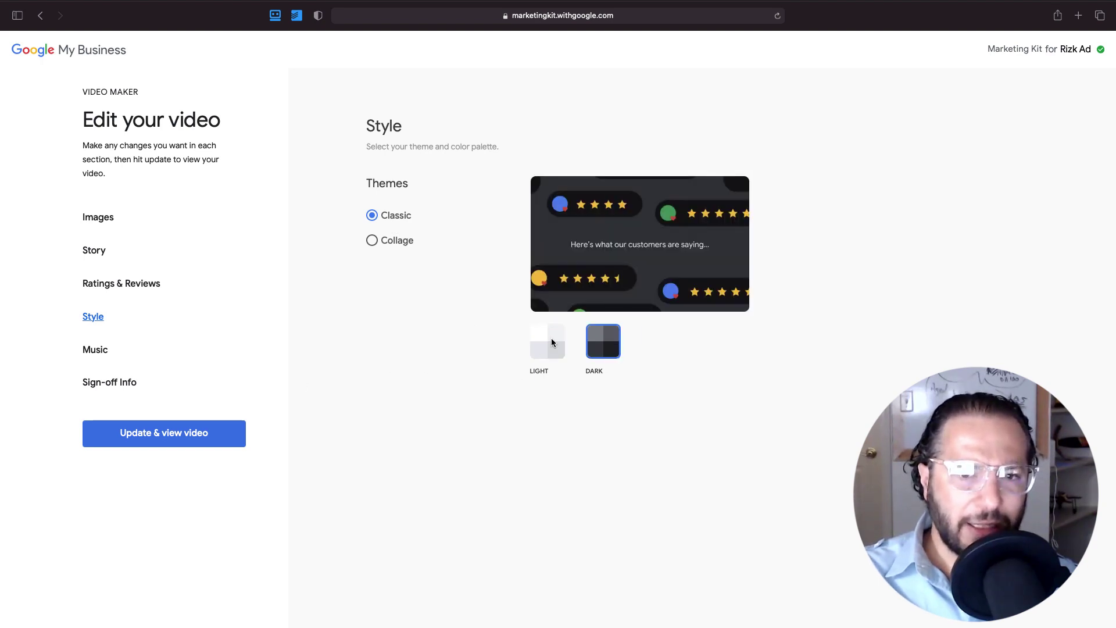
click(553, 345)
click(93, 349)
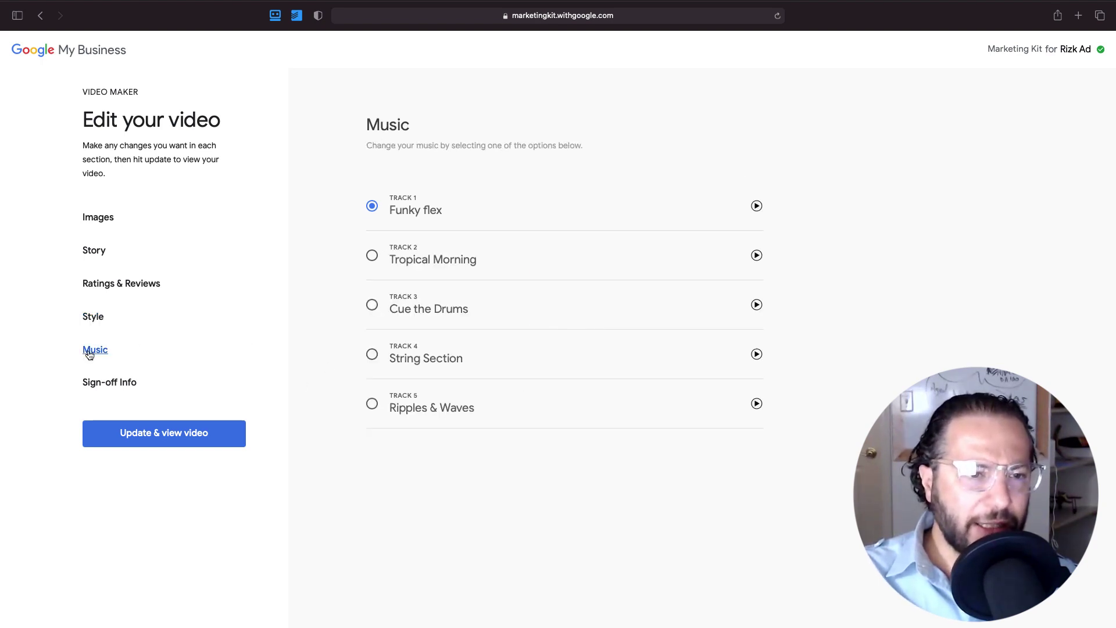
Preview and keep the Funky flex track, then go to the sign-off details
click(757, 206)
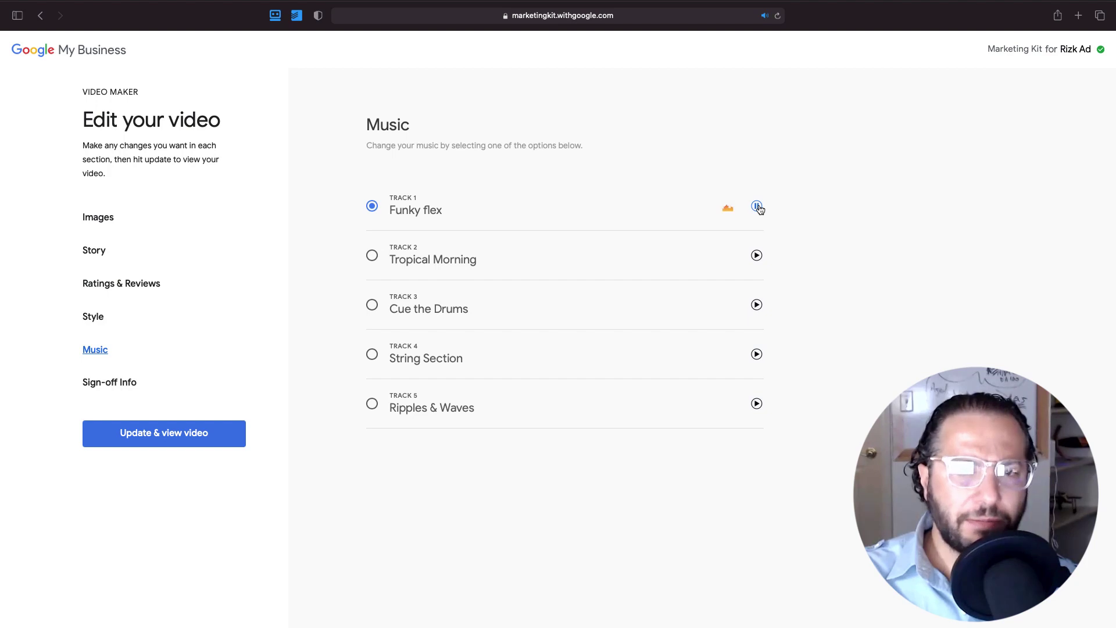
click(757, 207)
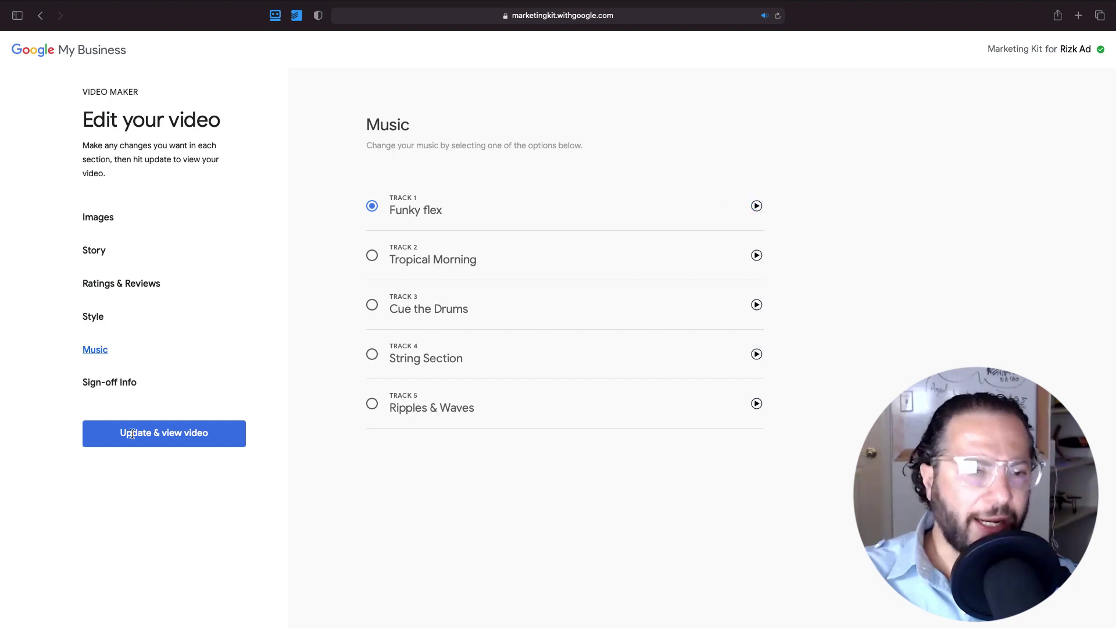
click(99, 382)
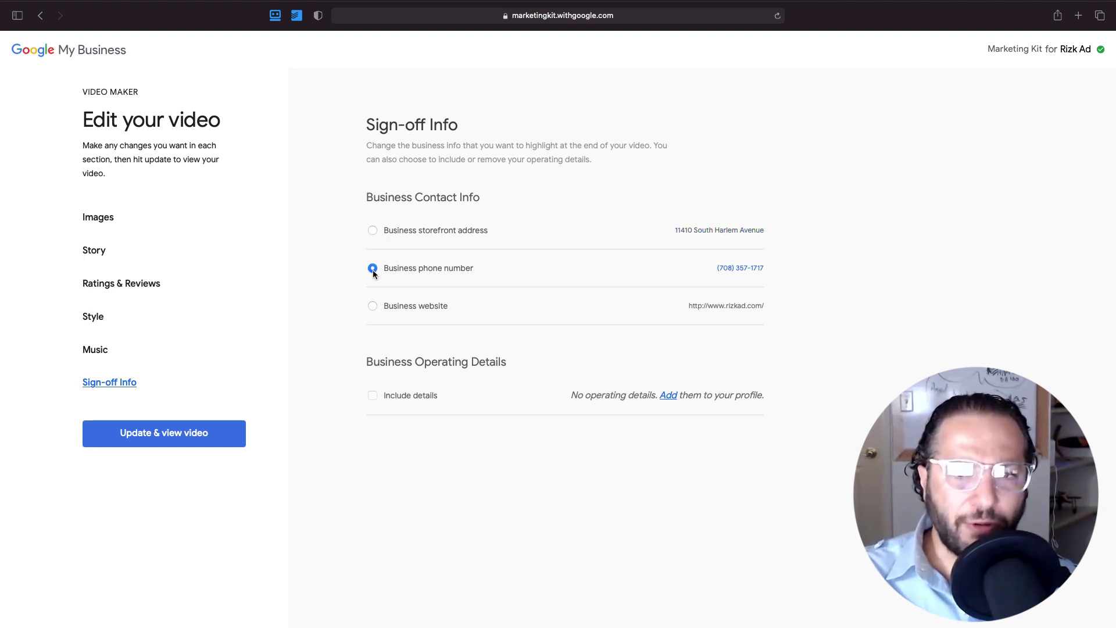
Choose Business website as the sign-off contact detail in place of the phone number
click(371, 308)
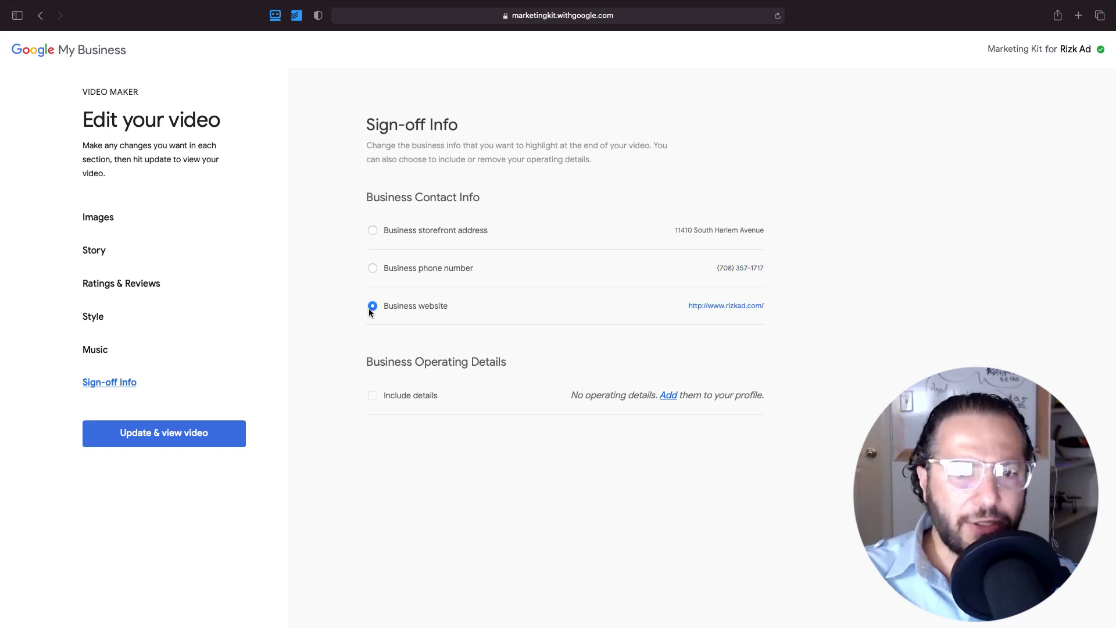